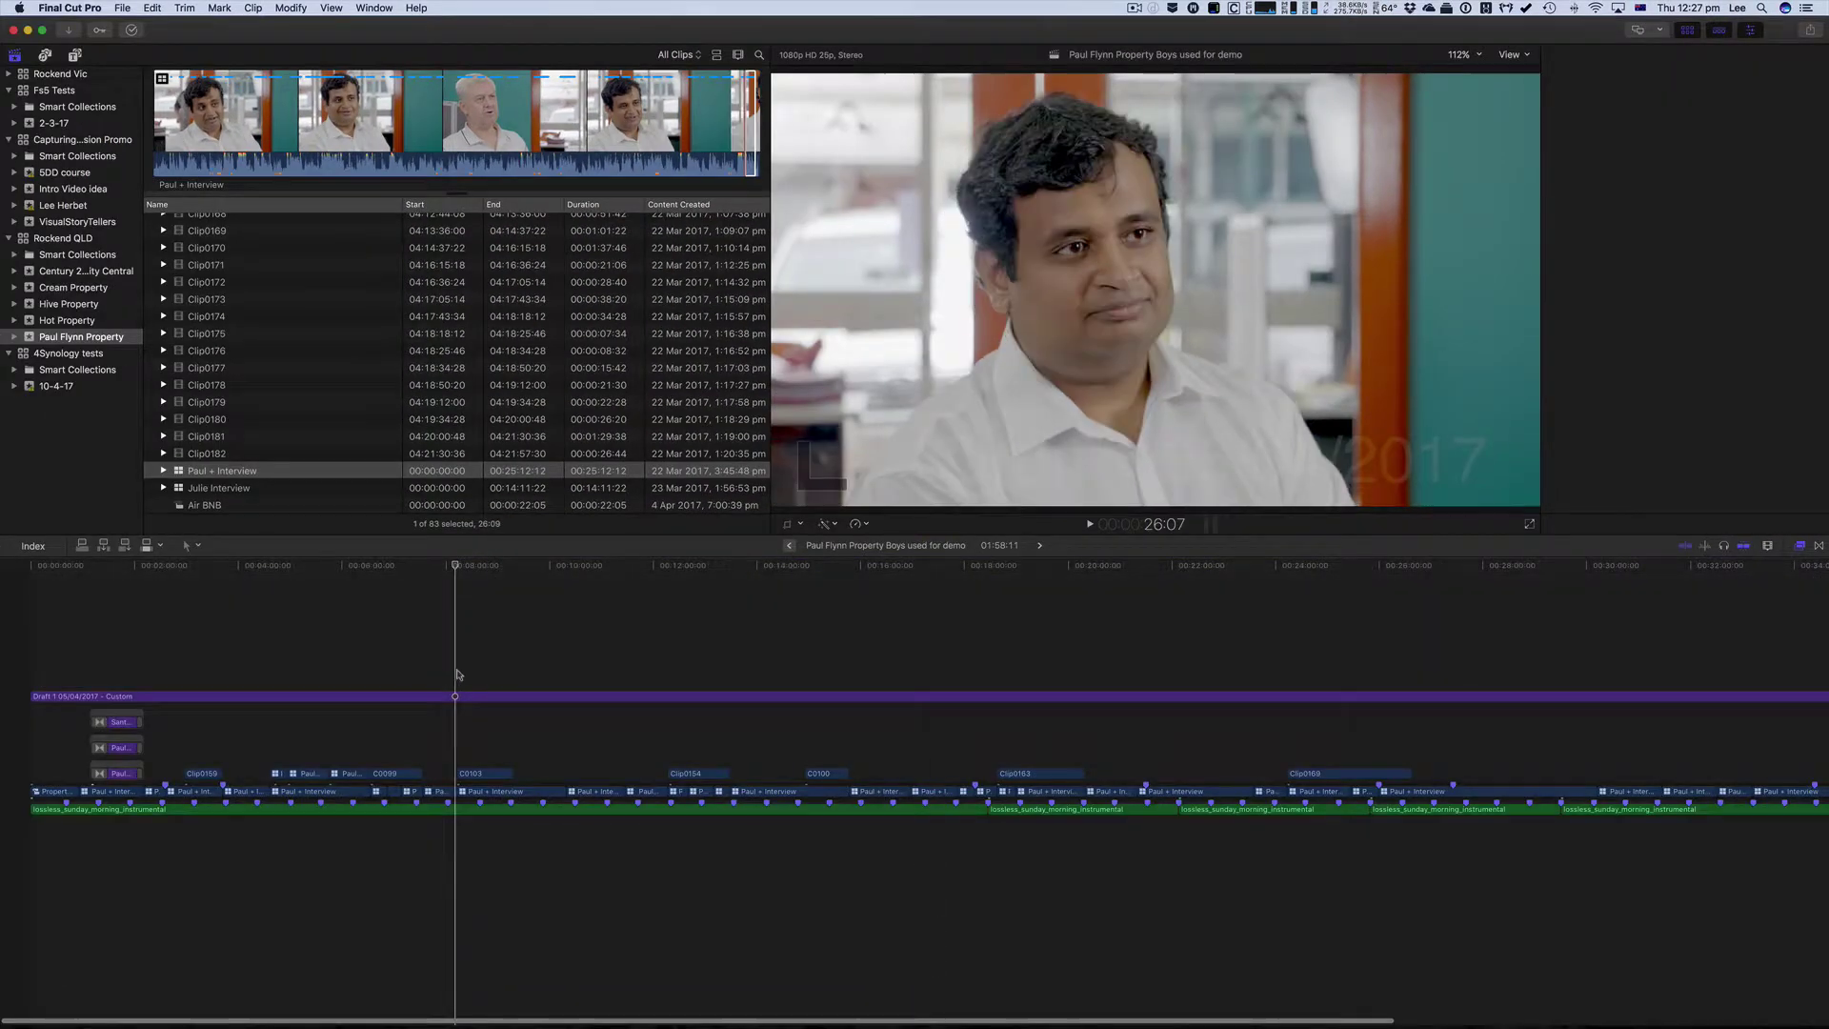
# - Show the inspector, fit the project, use tall filmstrip clips, and open the Paul + Interview multicam
pyautogui.press('super+4')
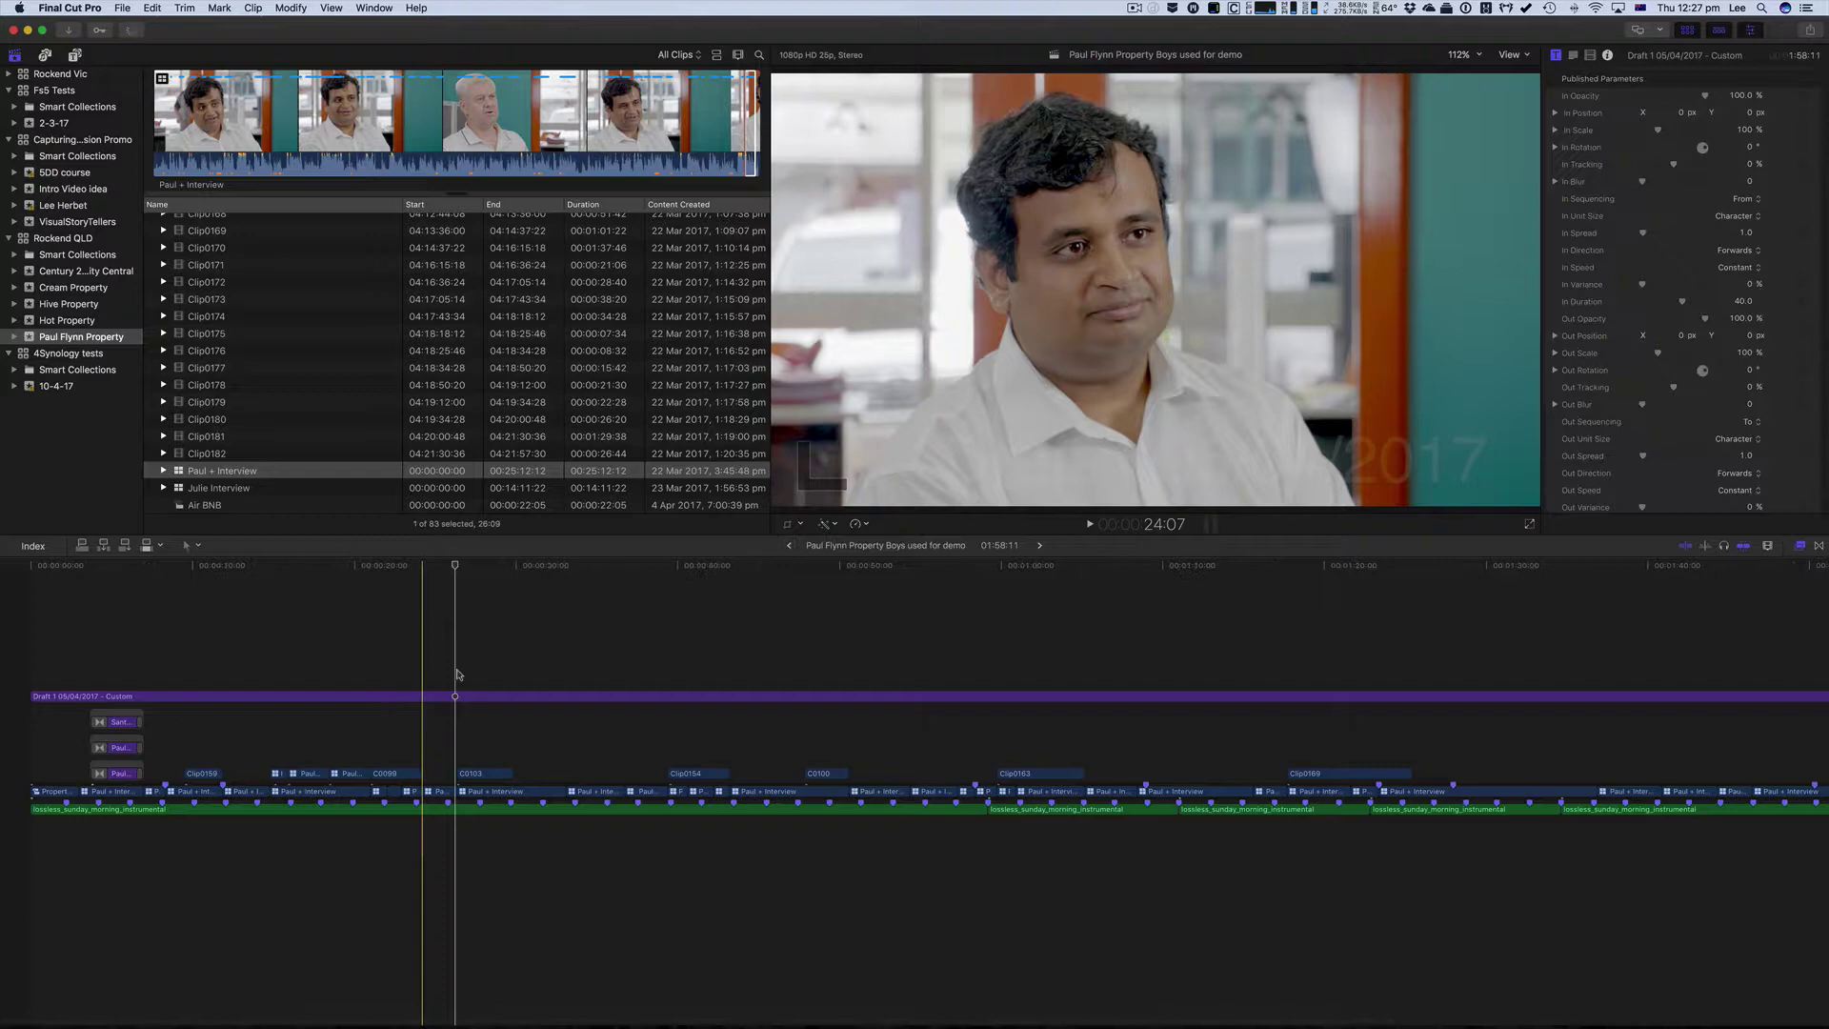
pyautogui.hotkey('shift', 'z')
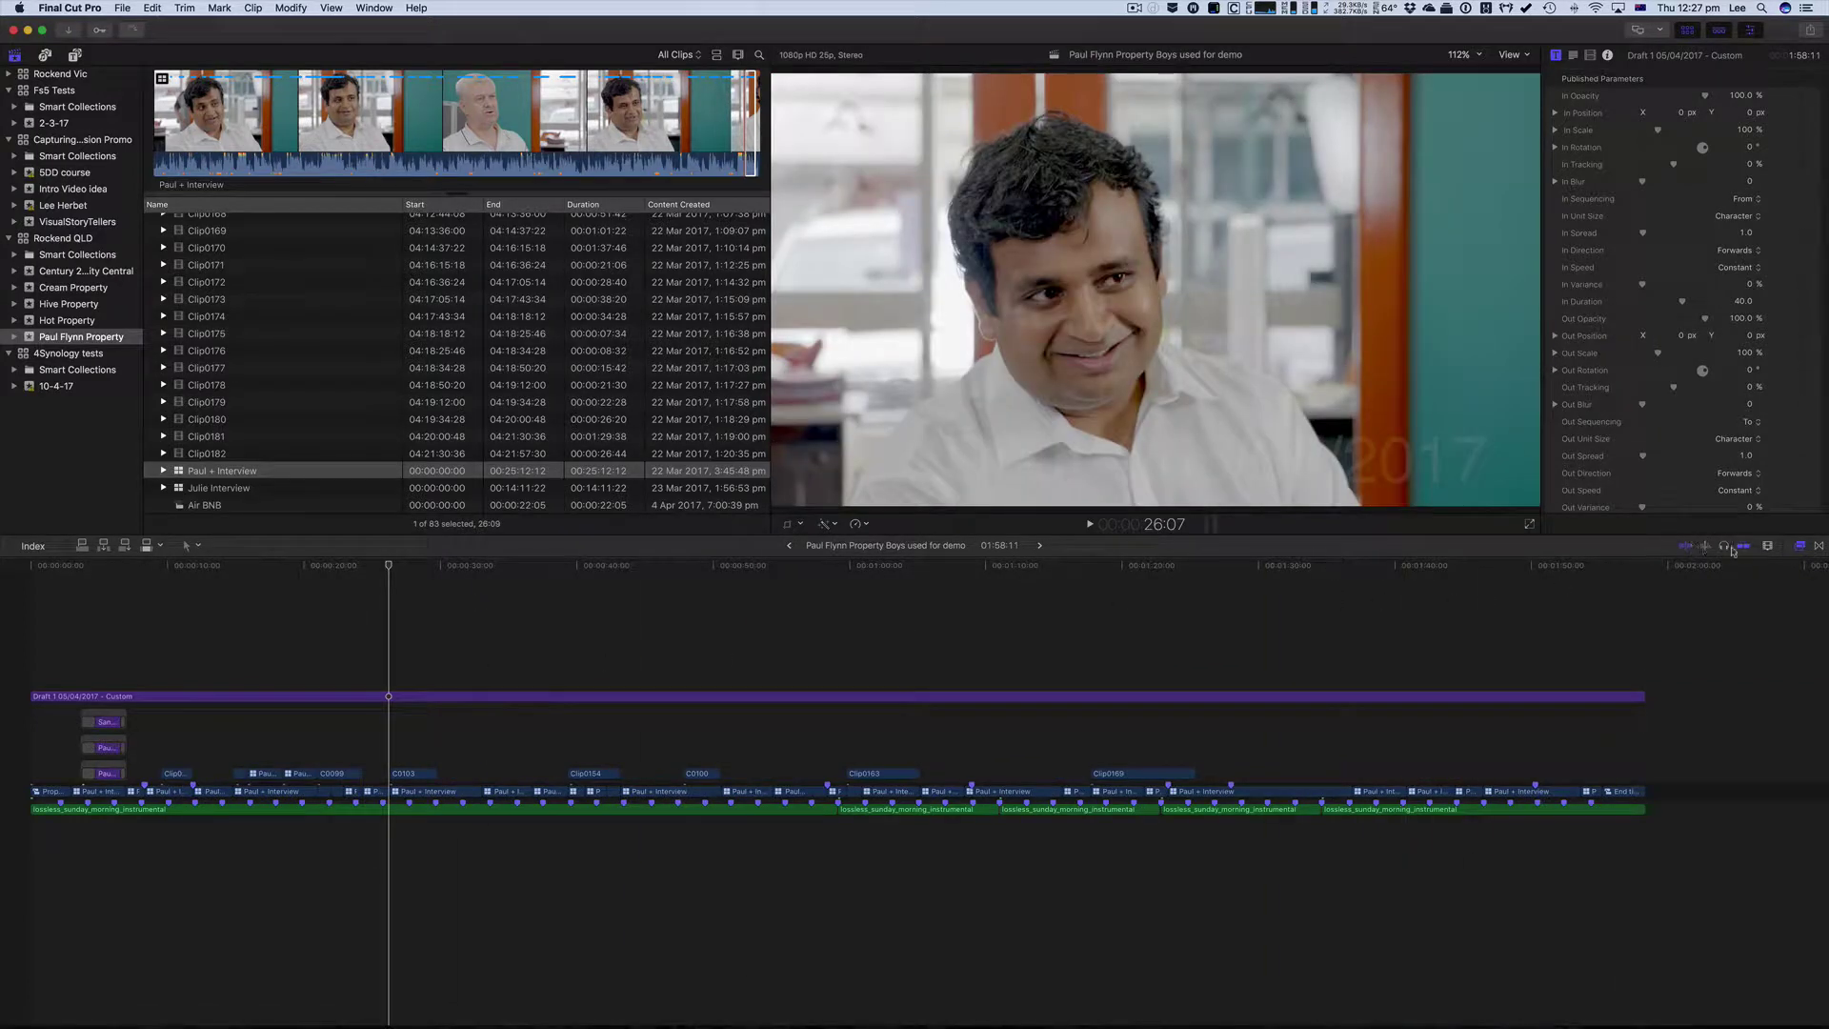
pyautogui.click(1767, 546)
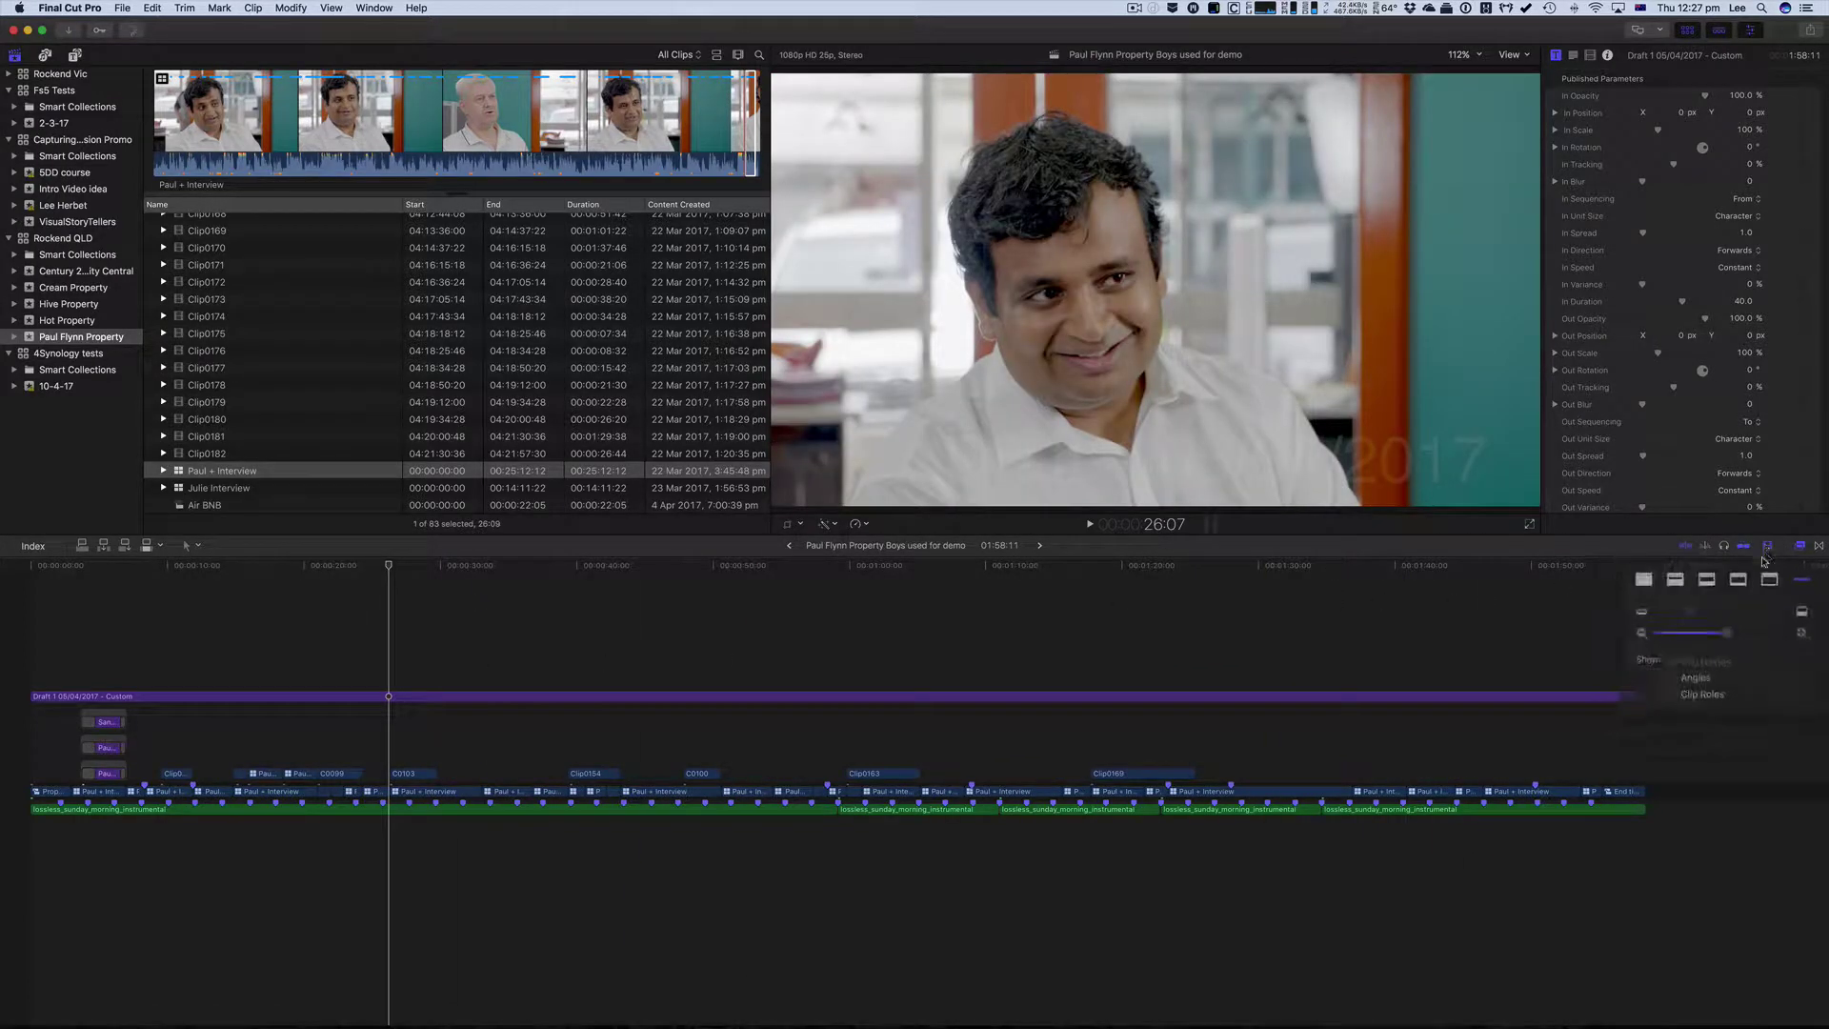
pyautogui.click(1676, 579)
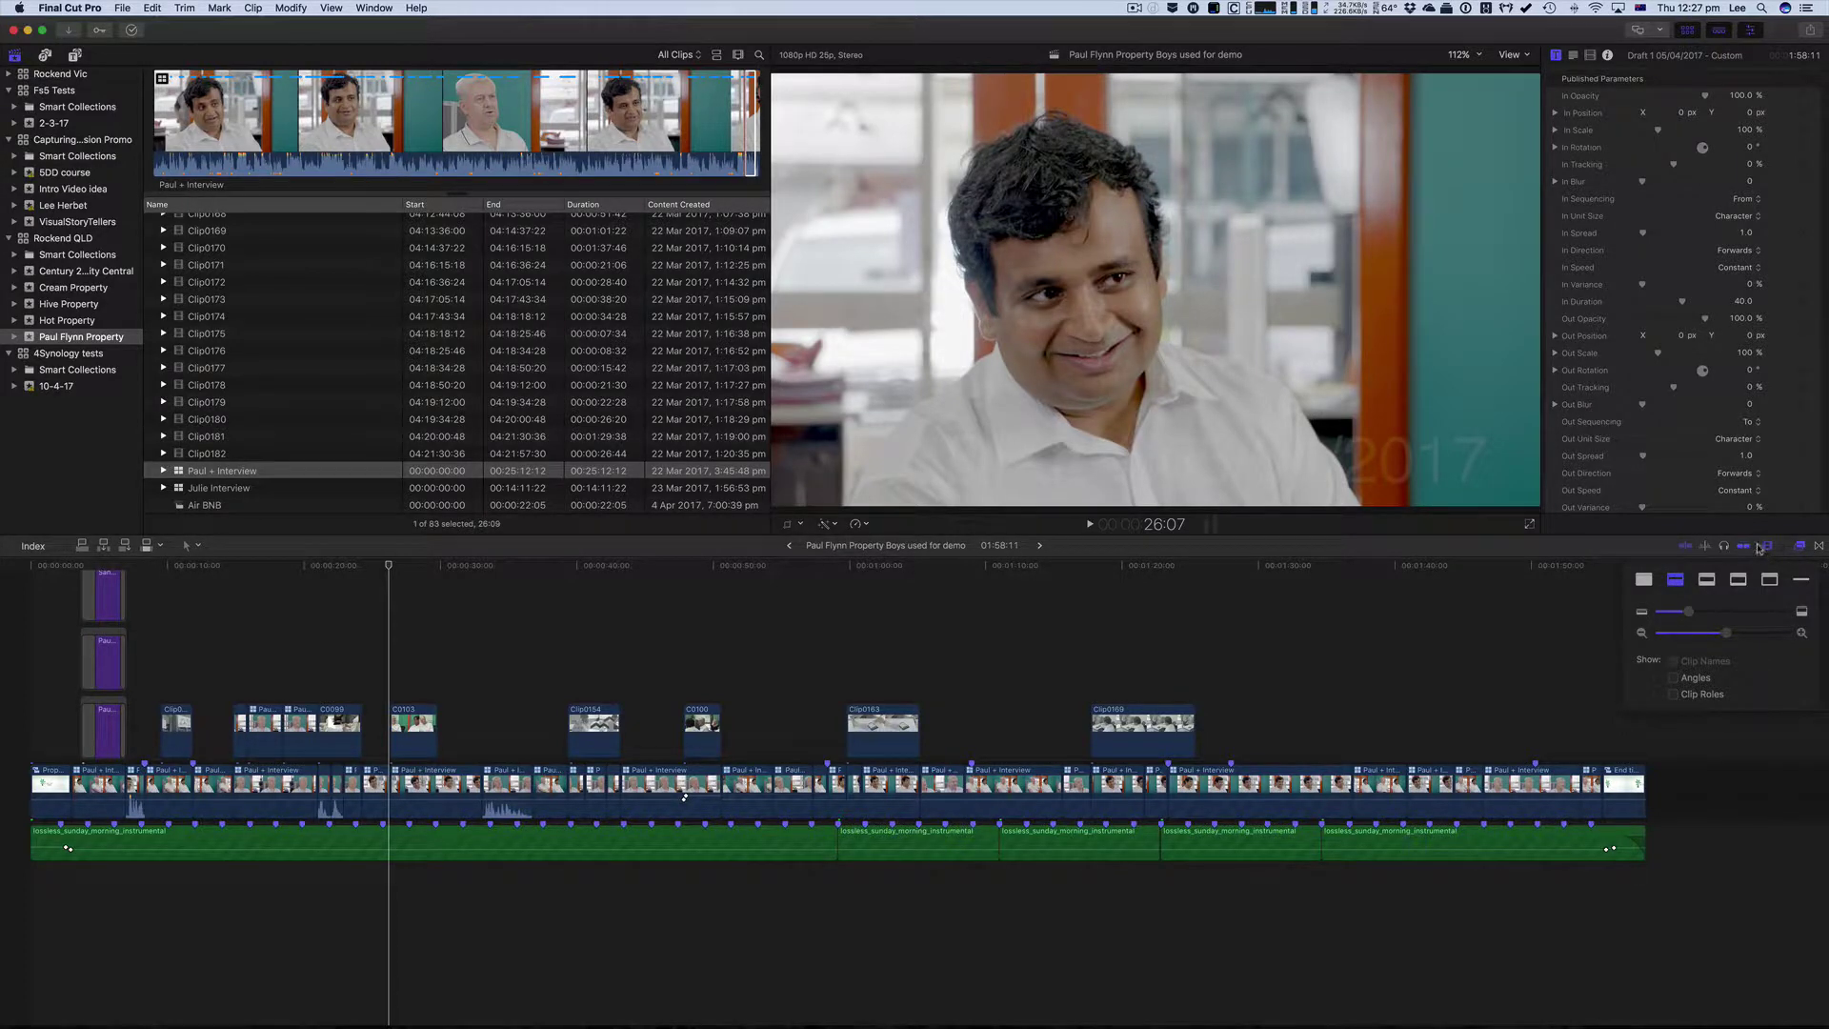
pyautogui.doubleClick(590, 806)
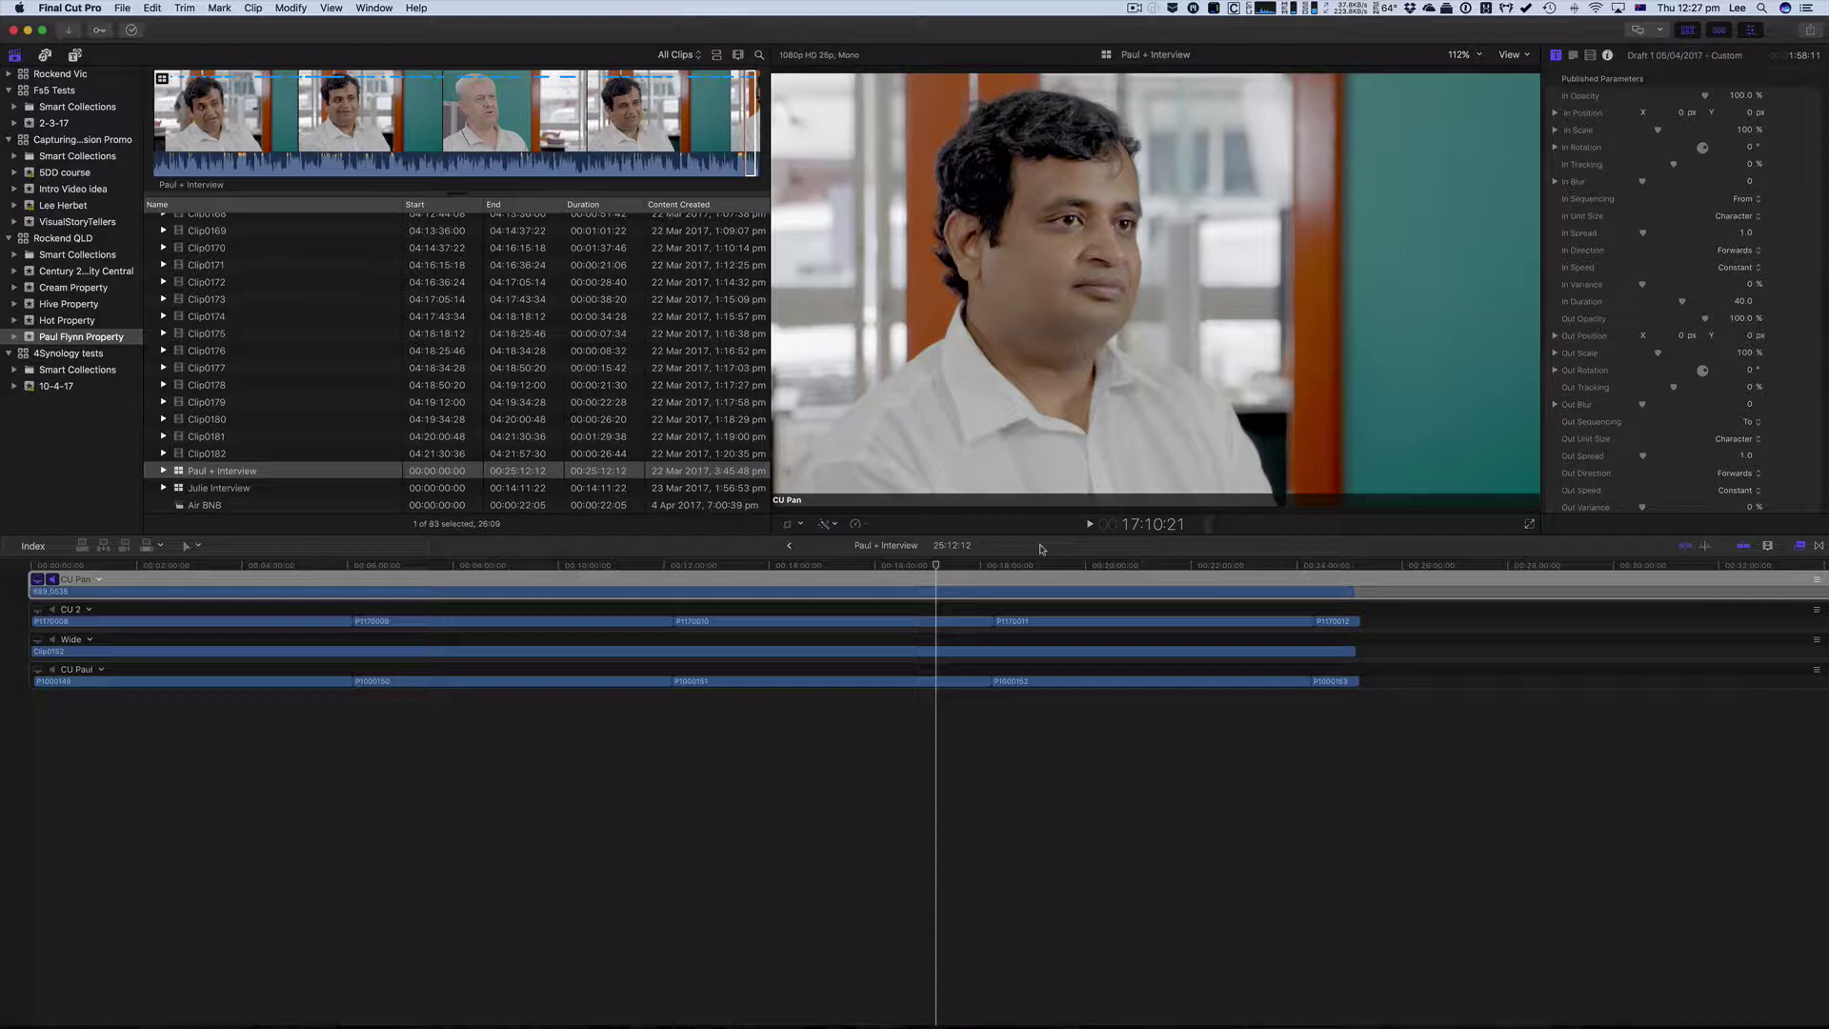
# - From the CU Pan angle's Dialogue-1 role menu, open Edit Roles and add a 'Paul Lav' audio role
pyautogui.click(975, 591)
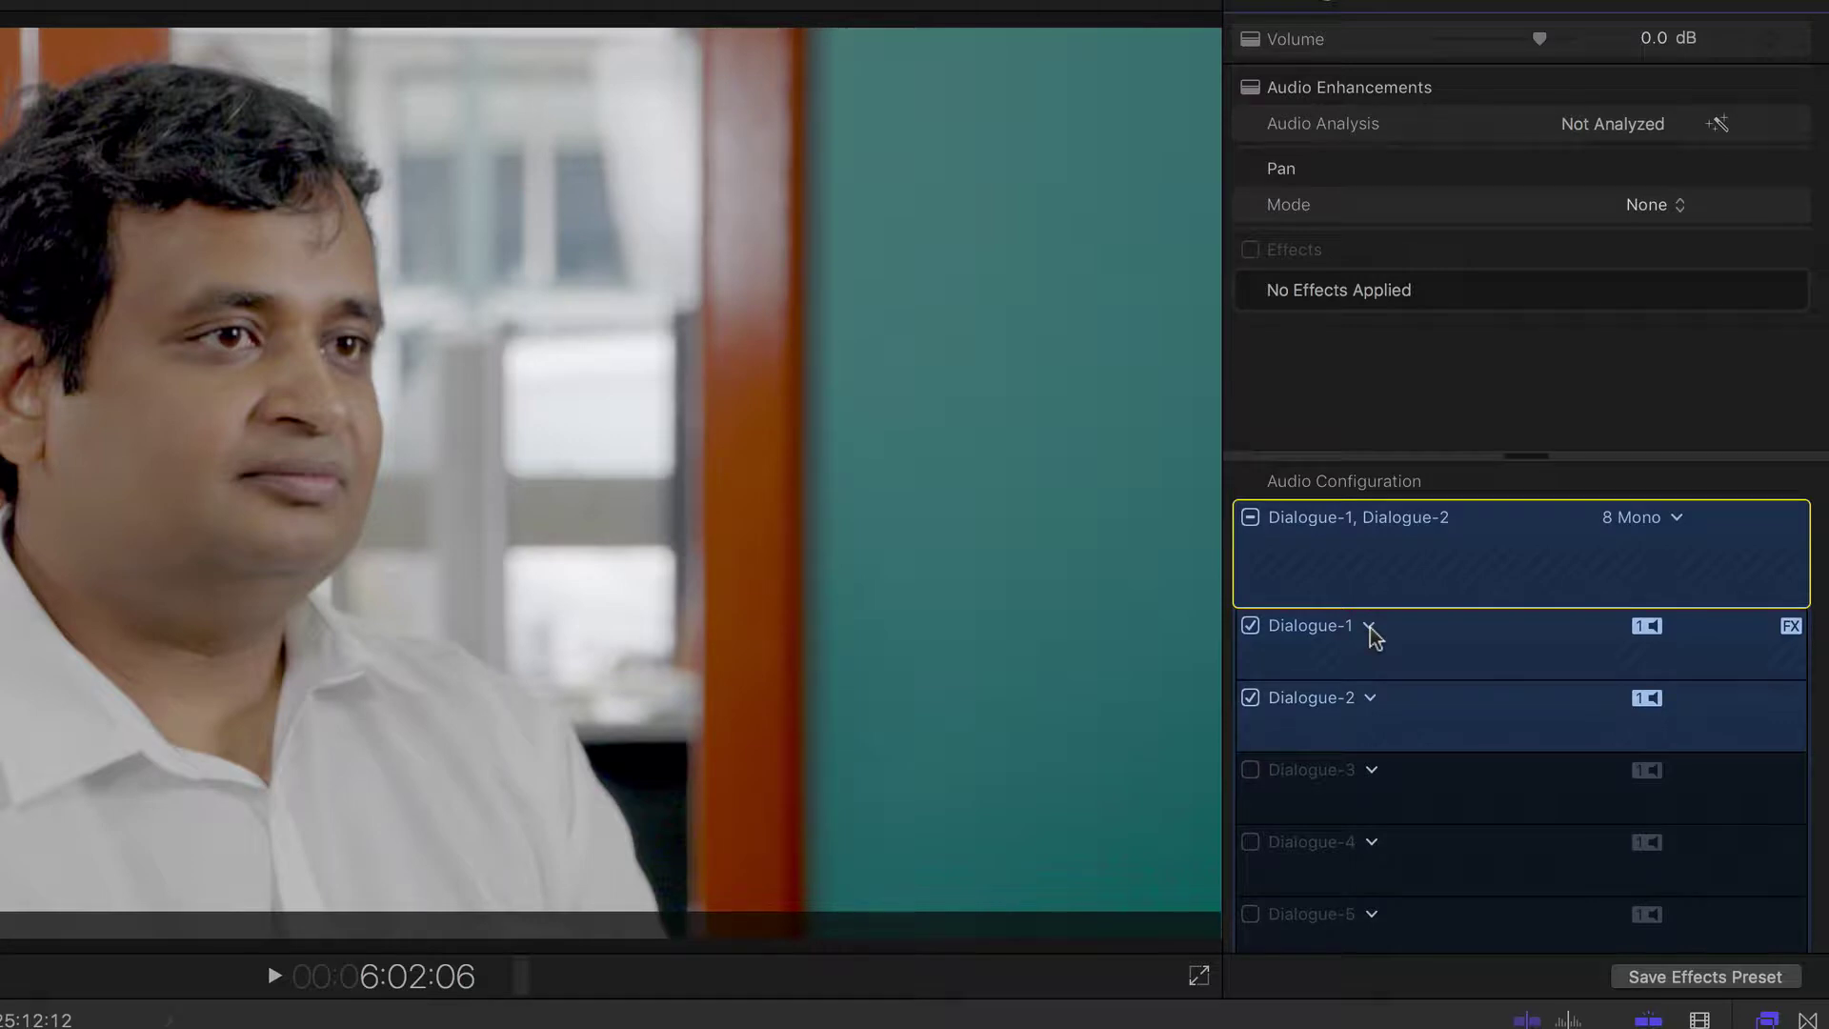
pyautogui.click(1371, 627)
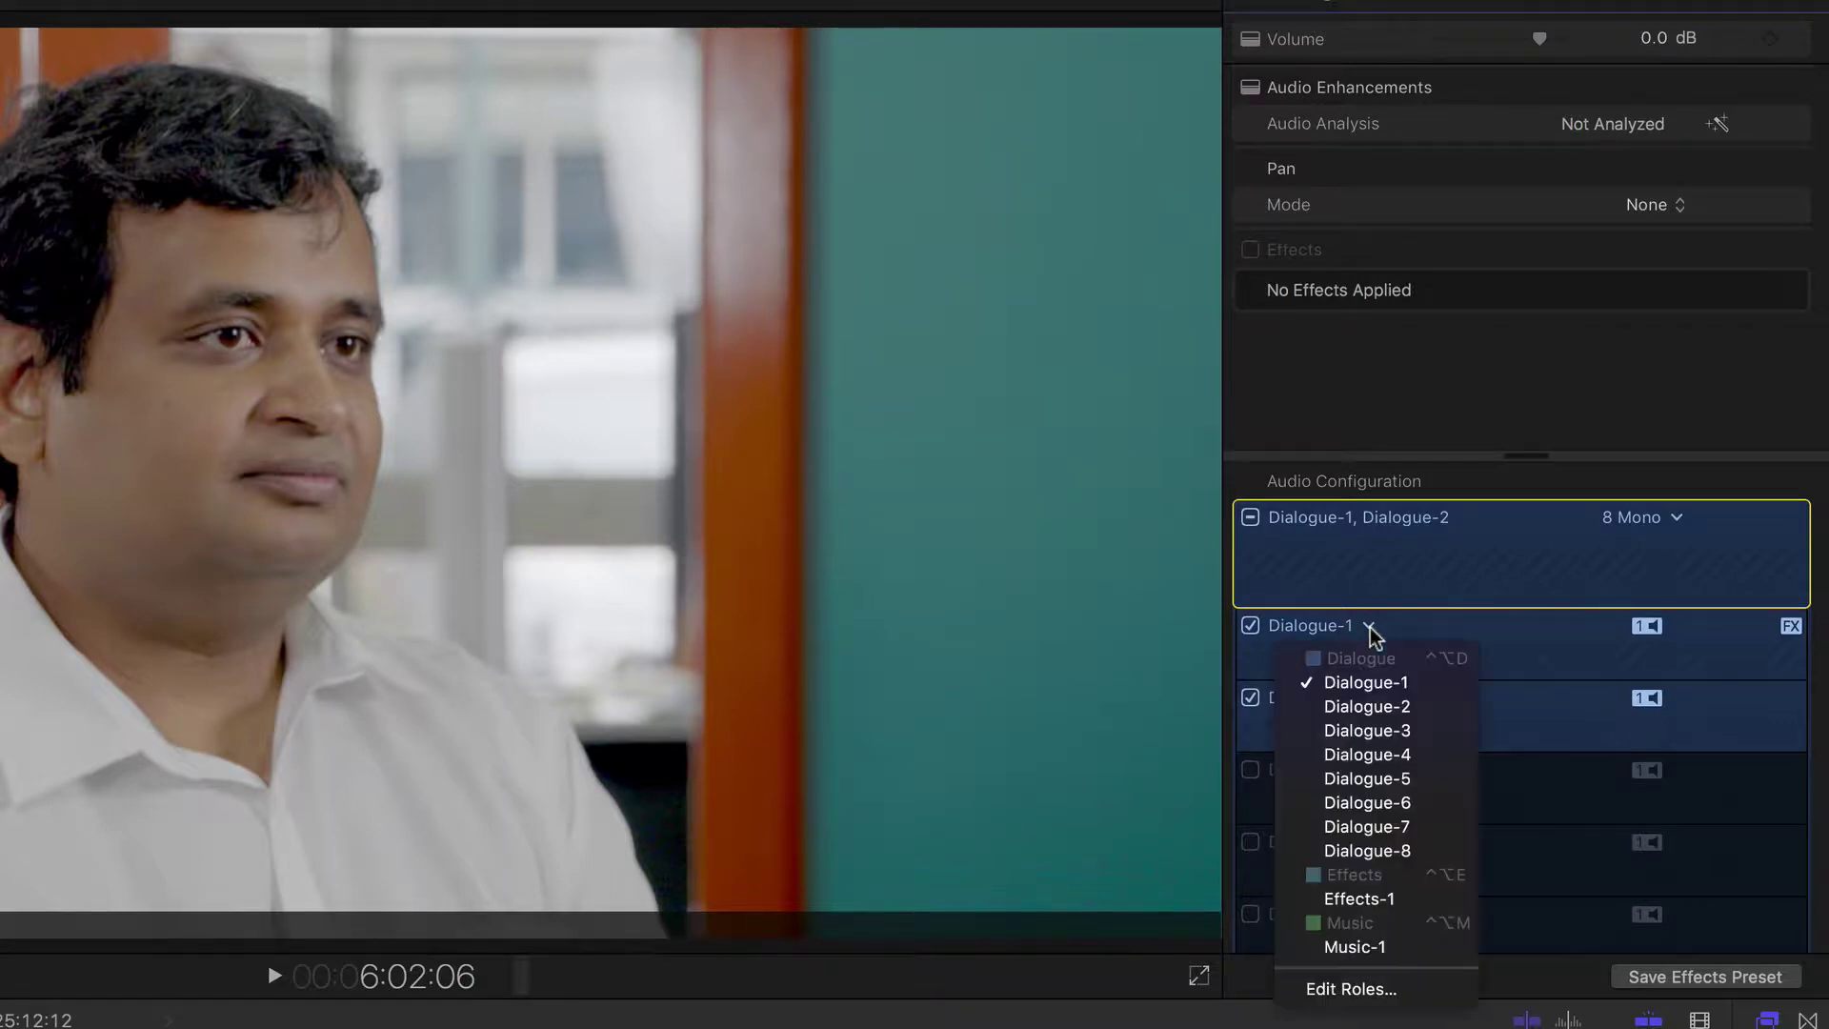
pyautogui.click(1351, 989)
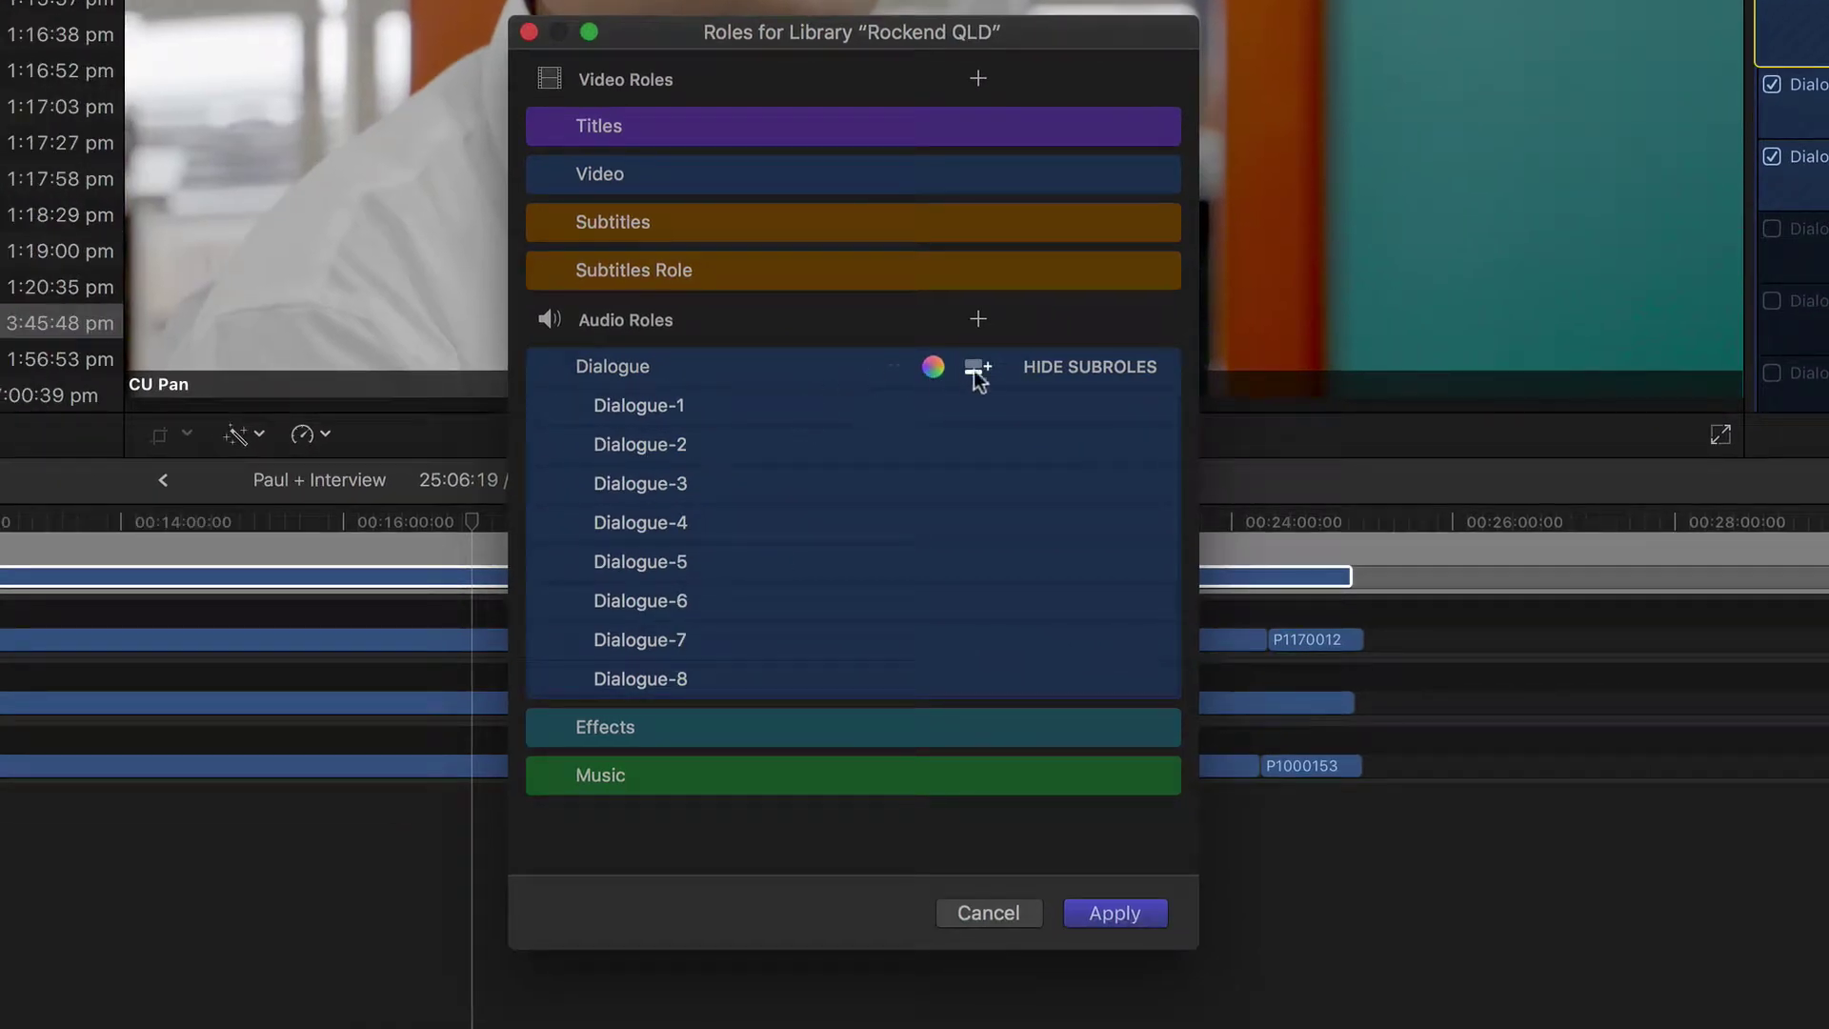
pyautogui.click(1071, 366)
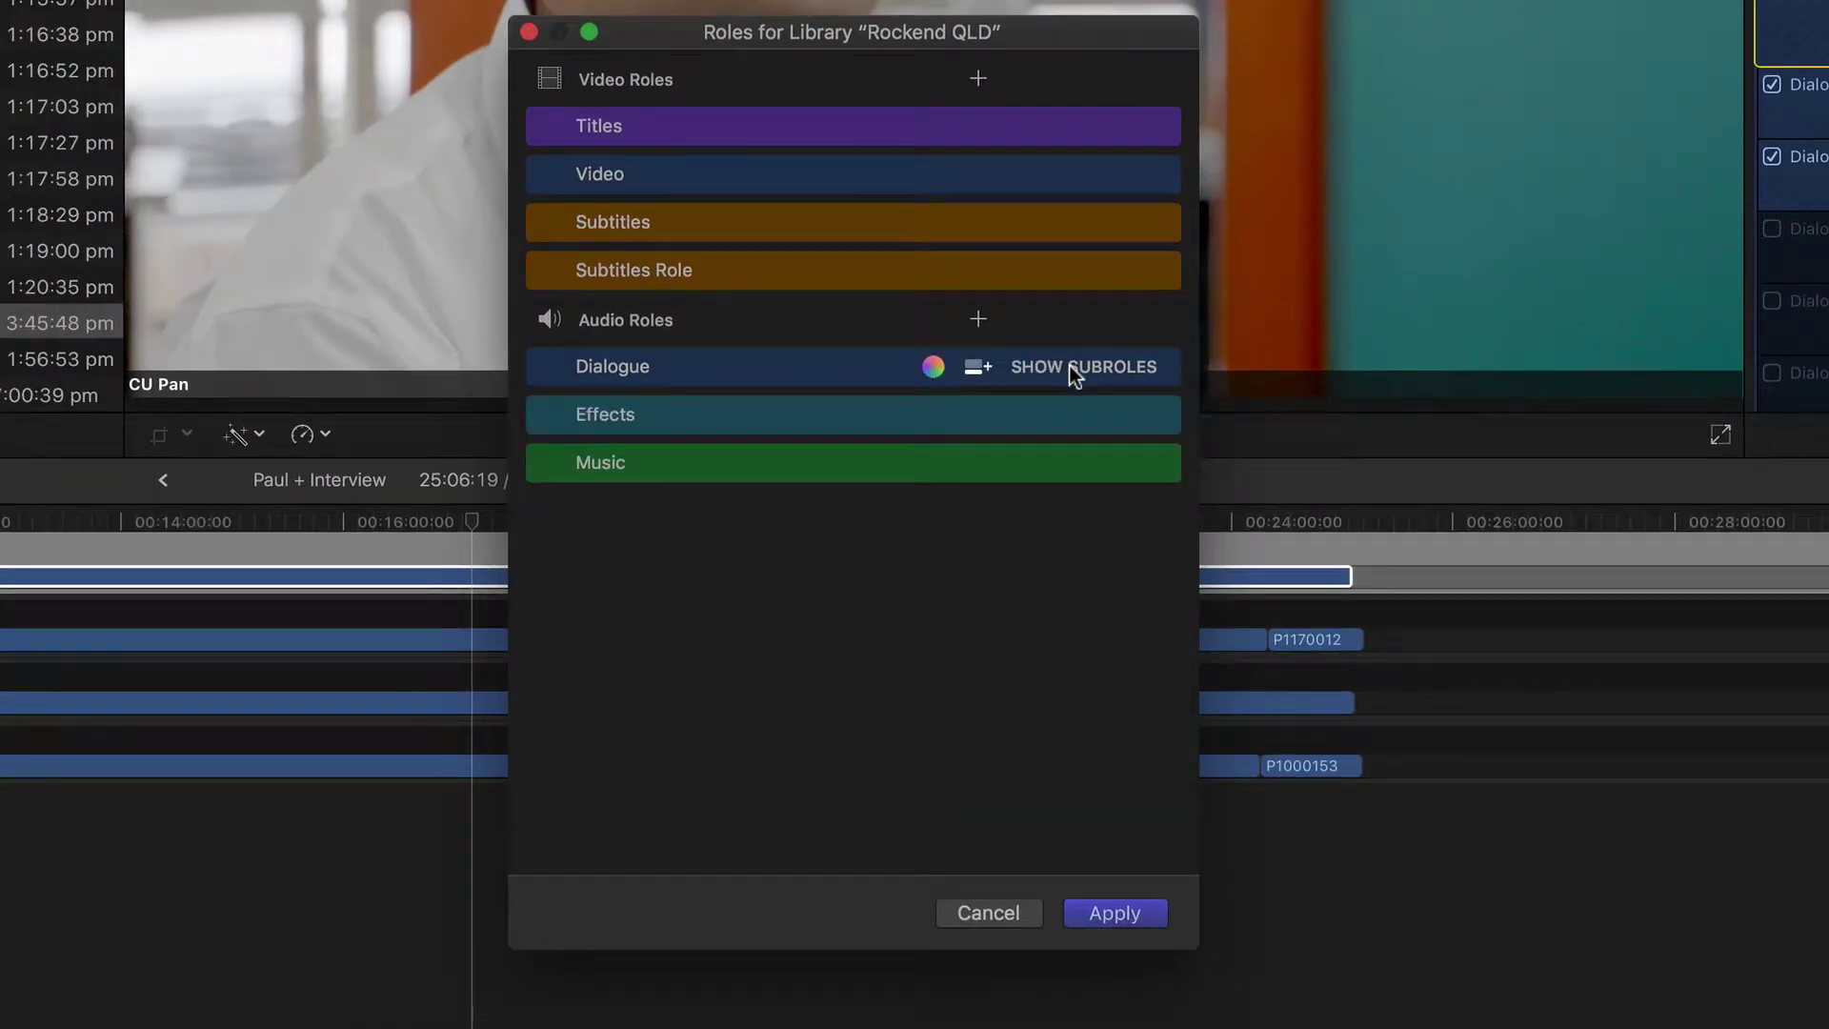
pyautogui.click(979, 319)
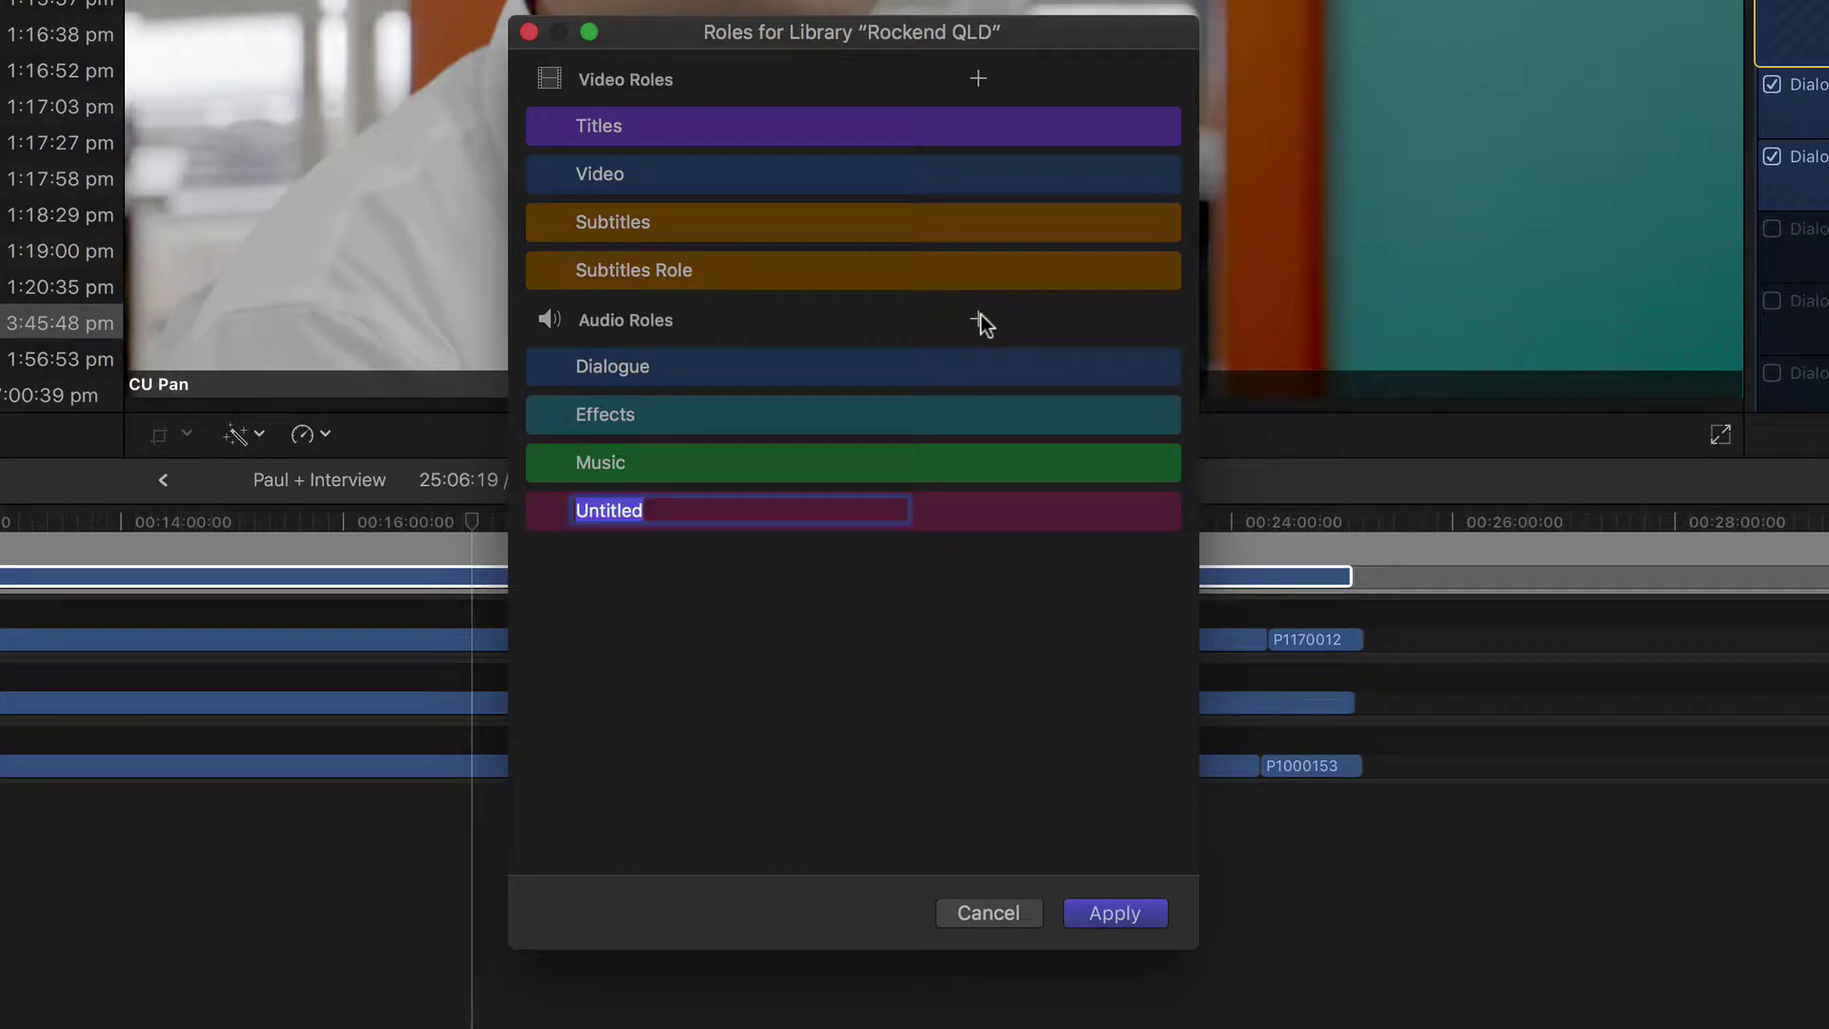
pyautogui.write('Paul Lac')
pyautogui.press('Return')
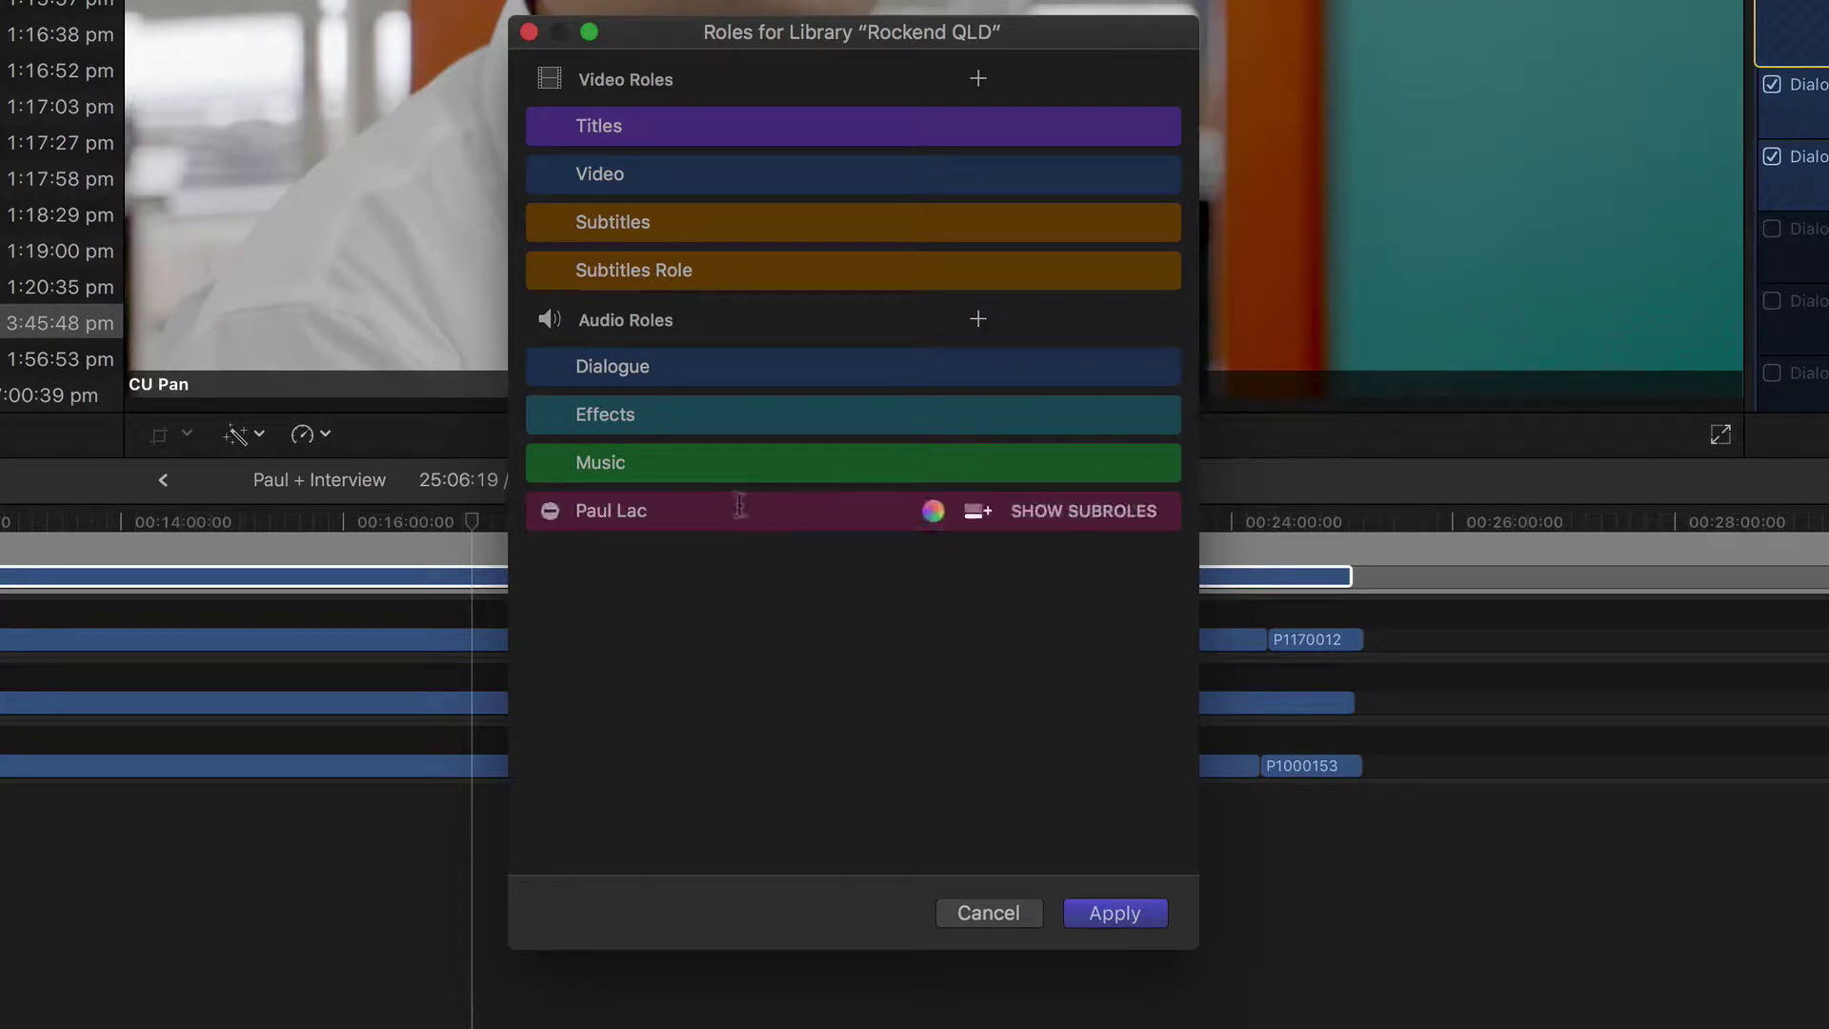
pyautogui.click(675, 510)
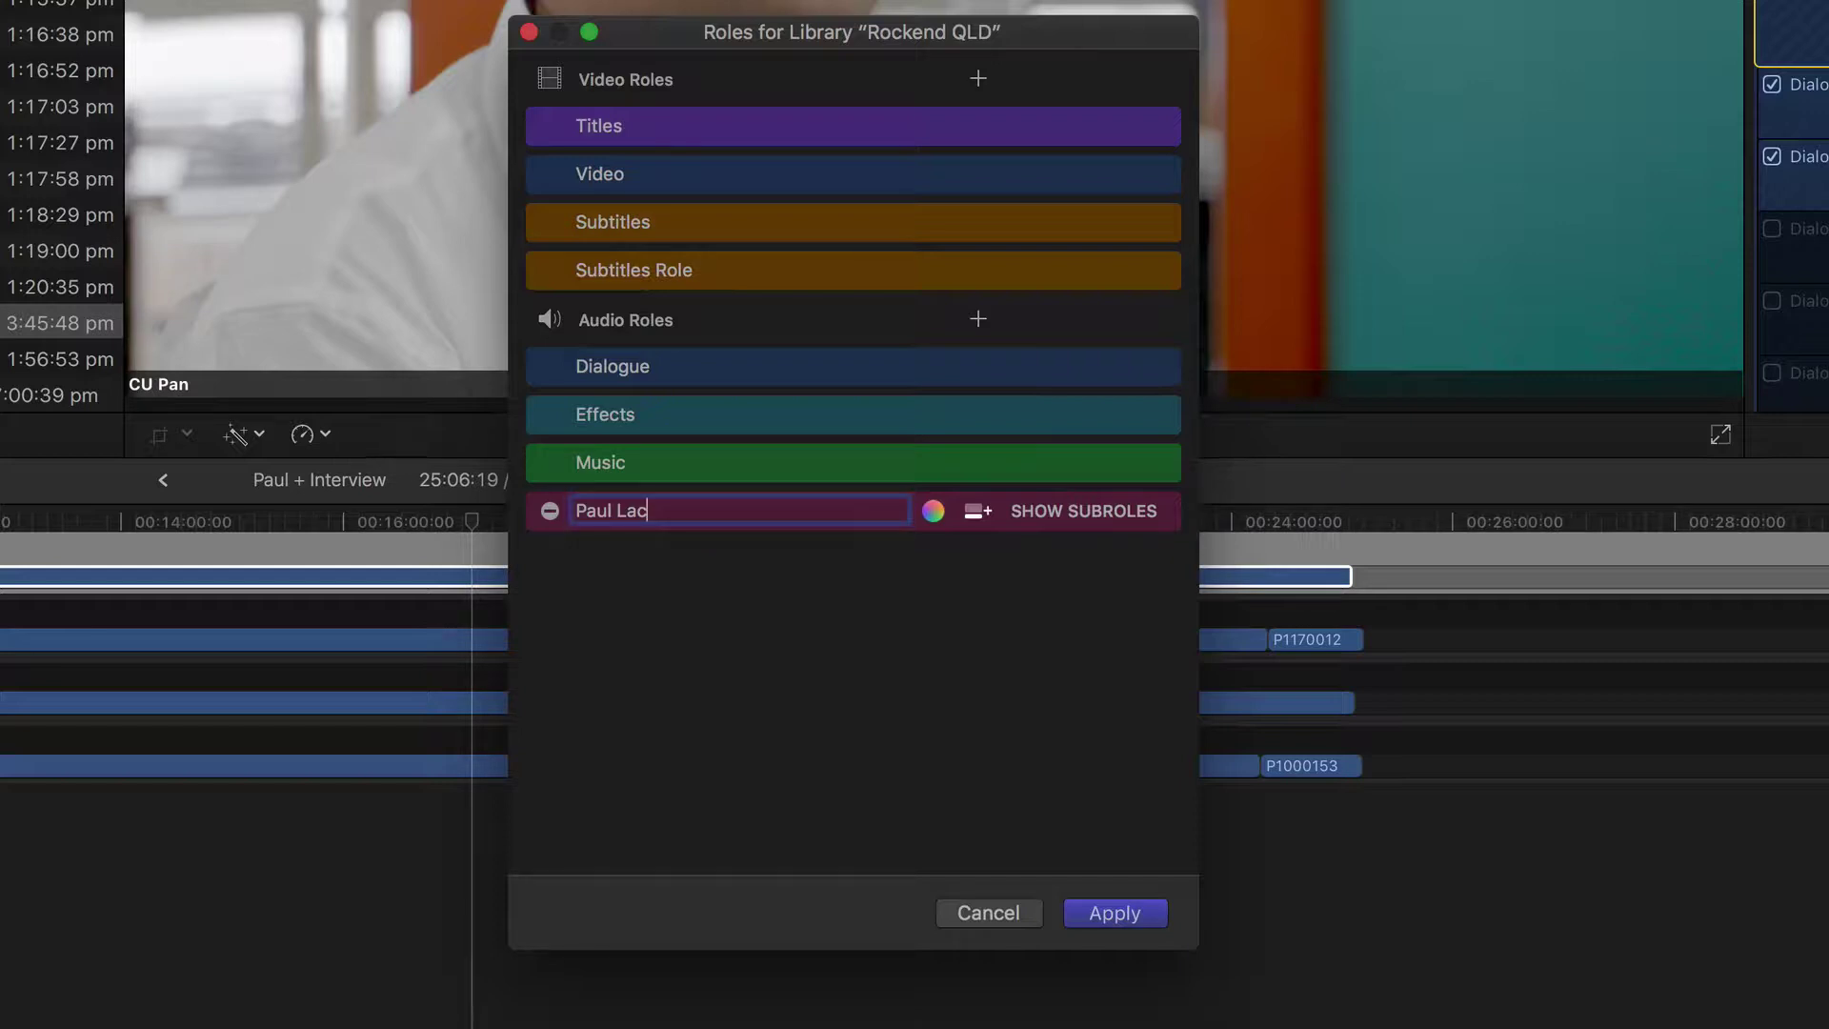
pyautogui.press('BackSpace')
pyautogui.write('v')
pyautogui.press('Return')
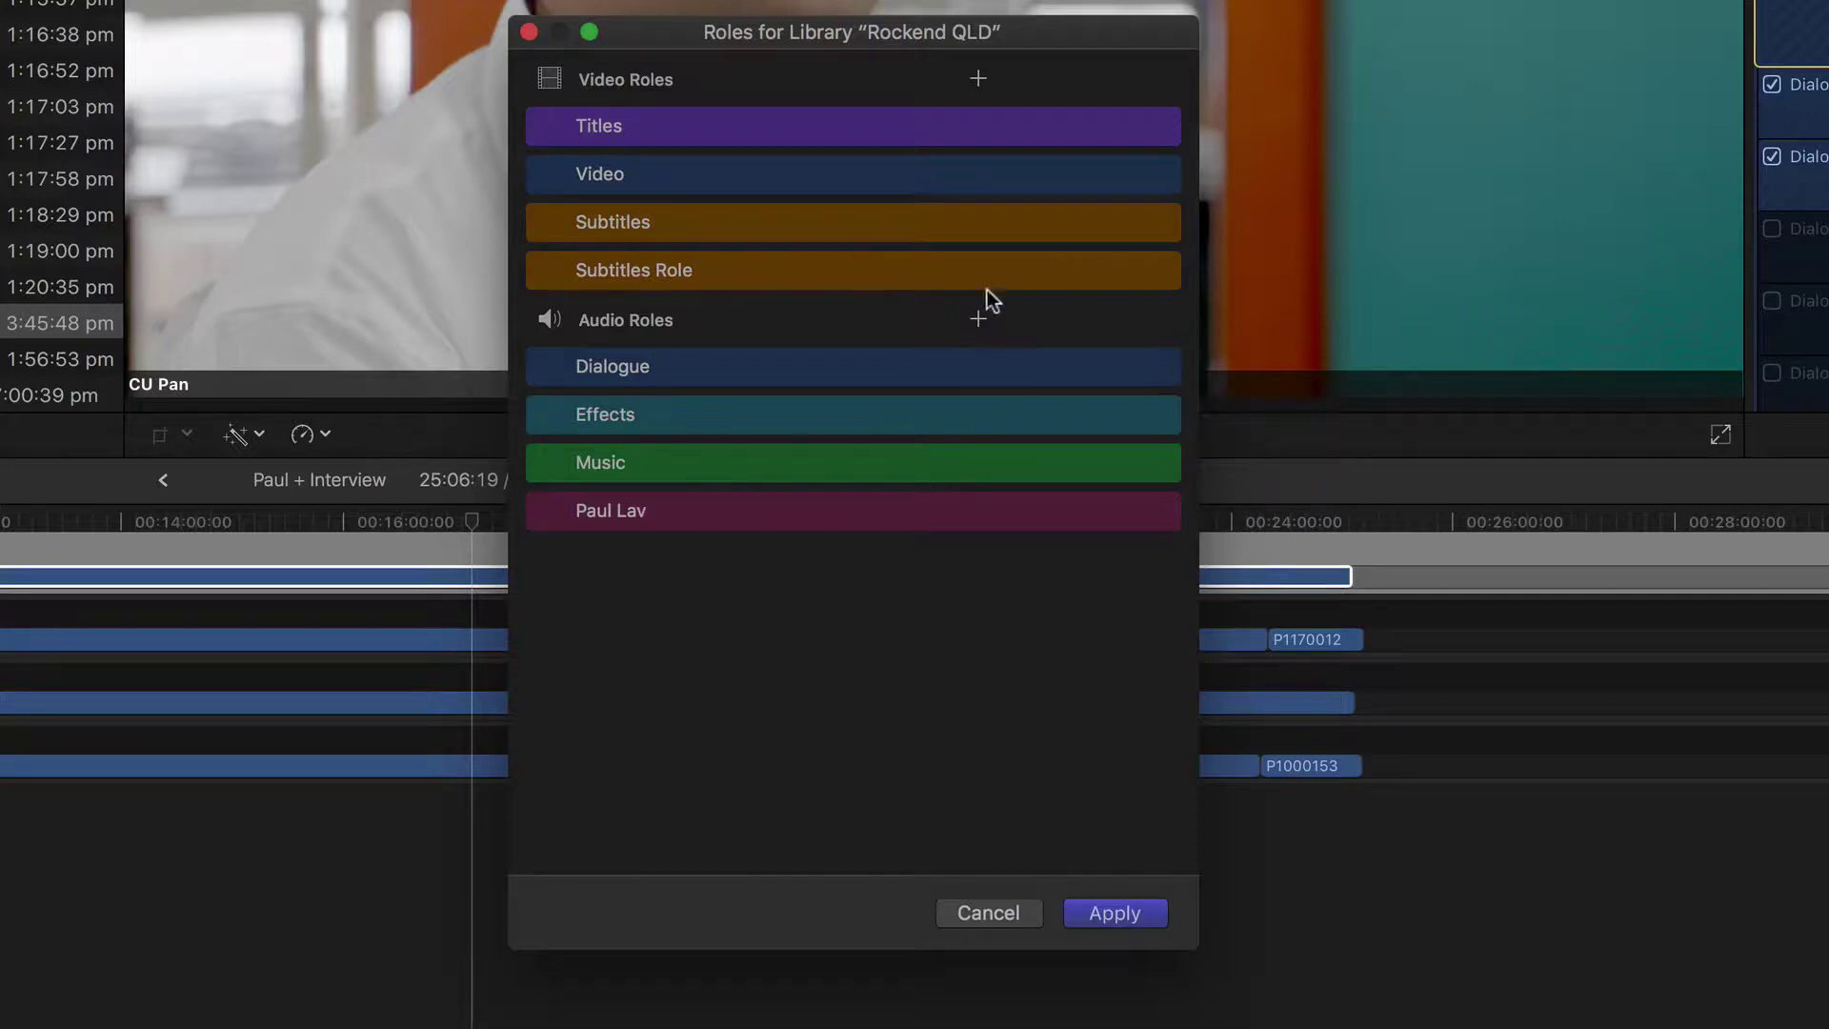
# - Add a 'Santosh Lav' audio role coloured dark teal-green and apply the role changes
pyautogui.click(979, 318)
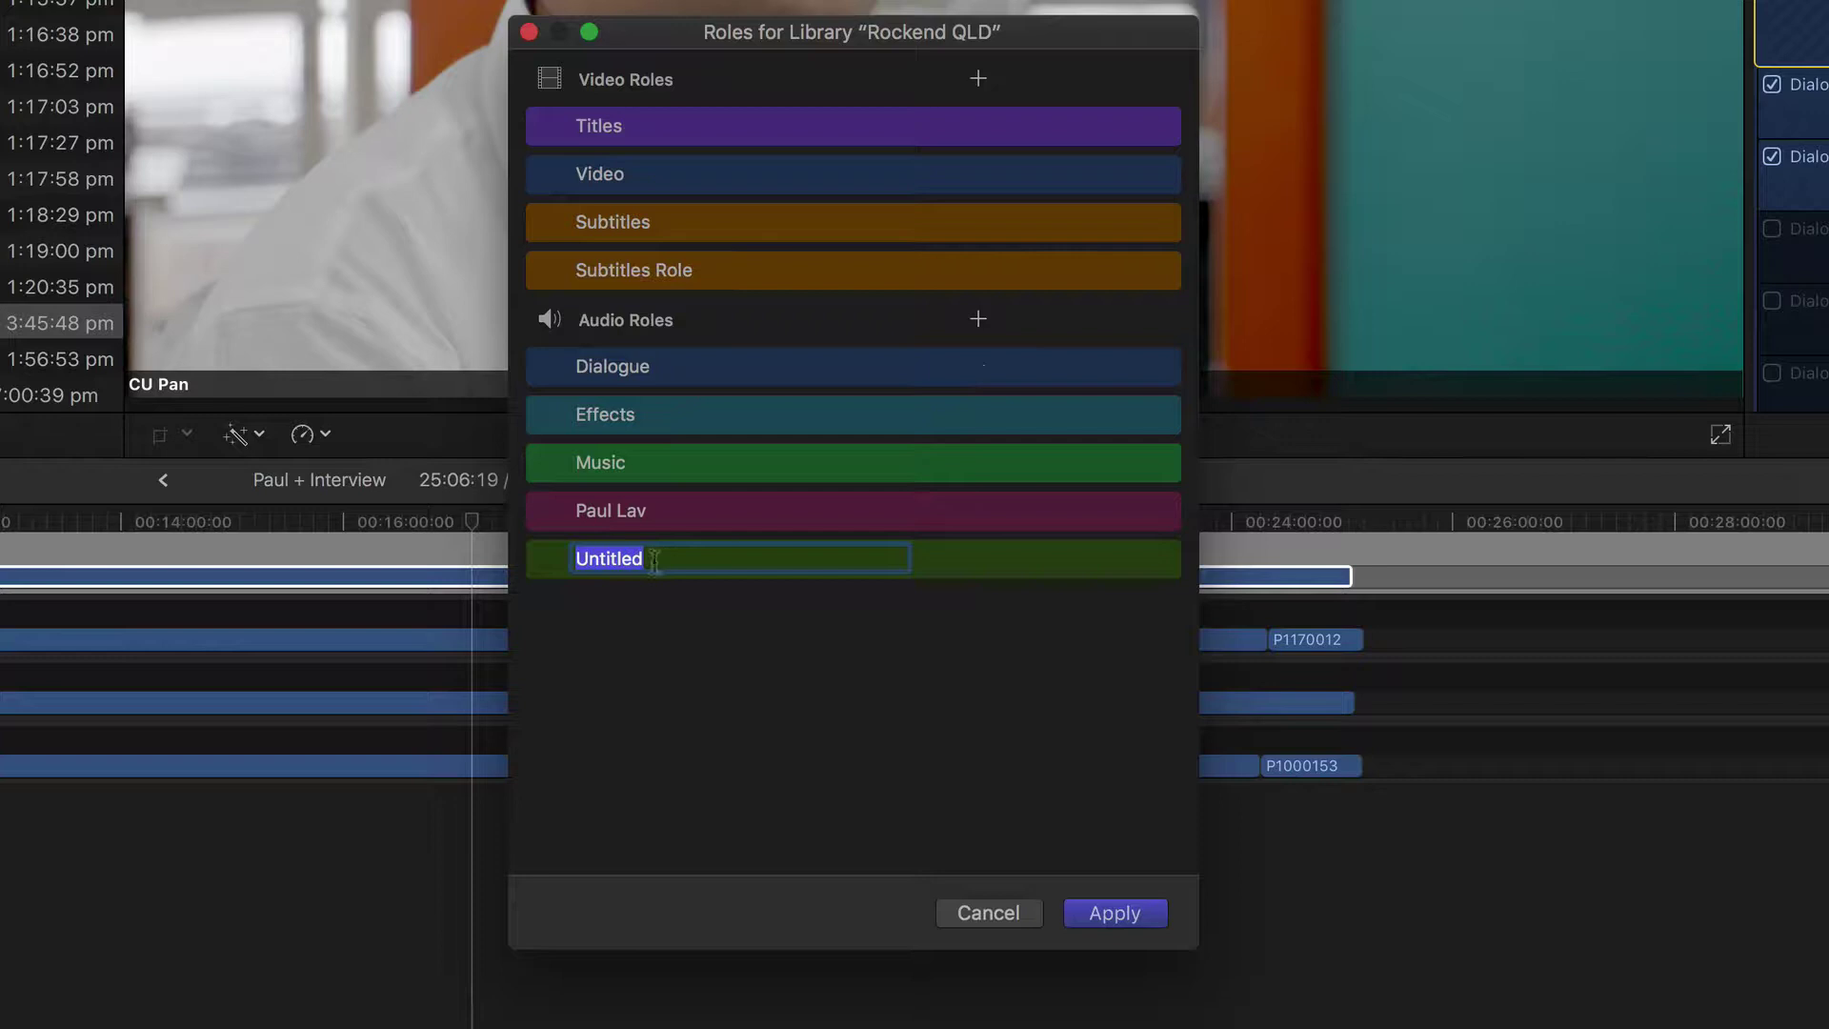
pyautogui.write('Santosh Lac')
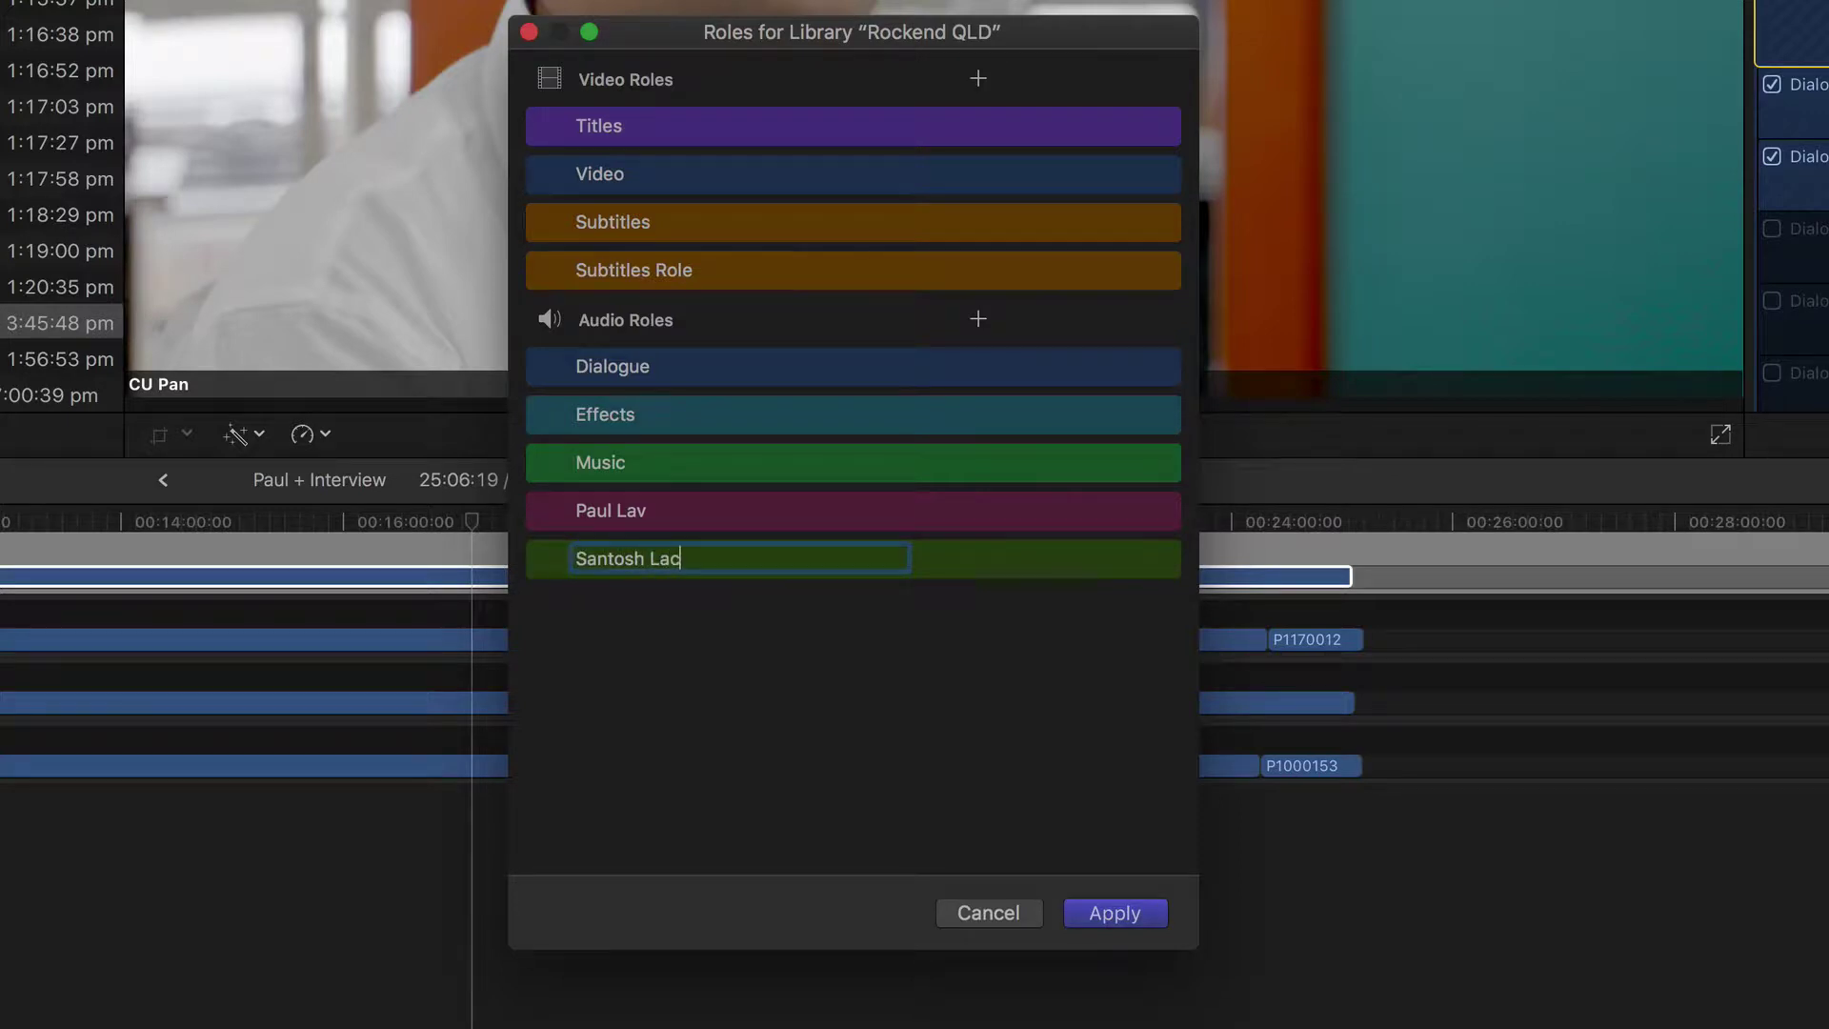
pyautogui.press('BackSpace')
pyautogui.write('v')
pyautogui.press('Return')
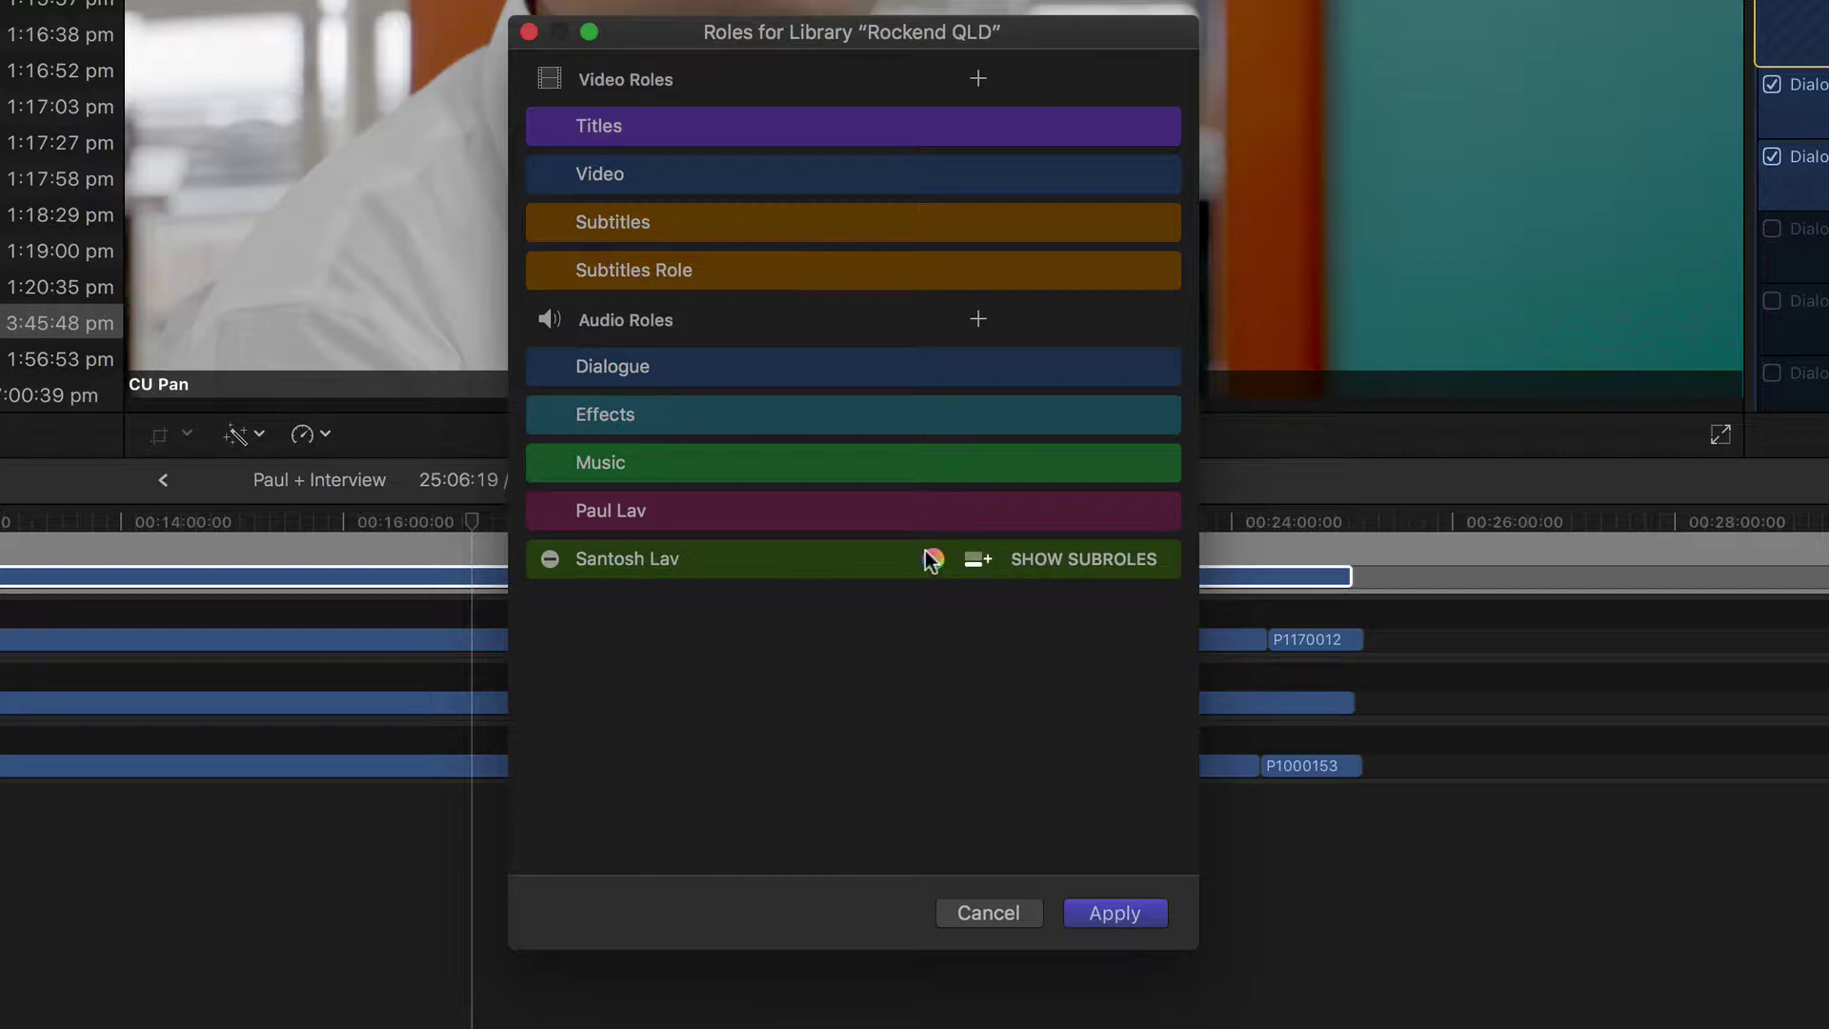
pyautogui.click(932, 560)
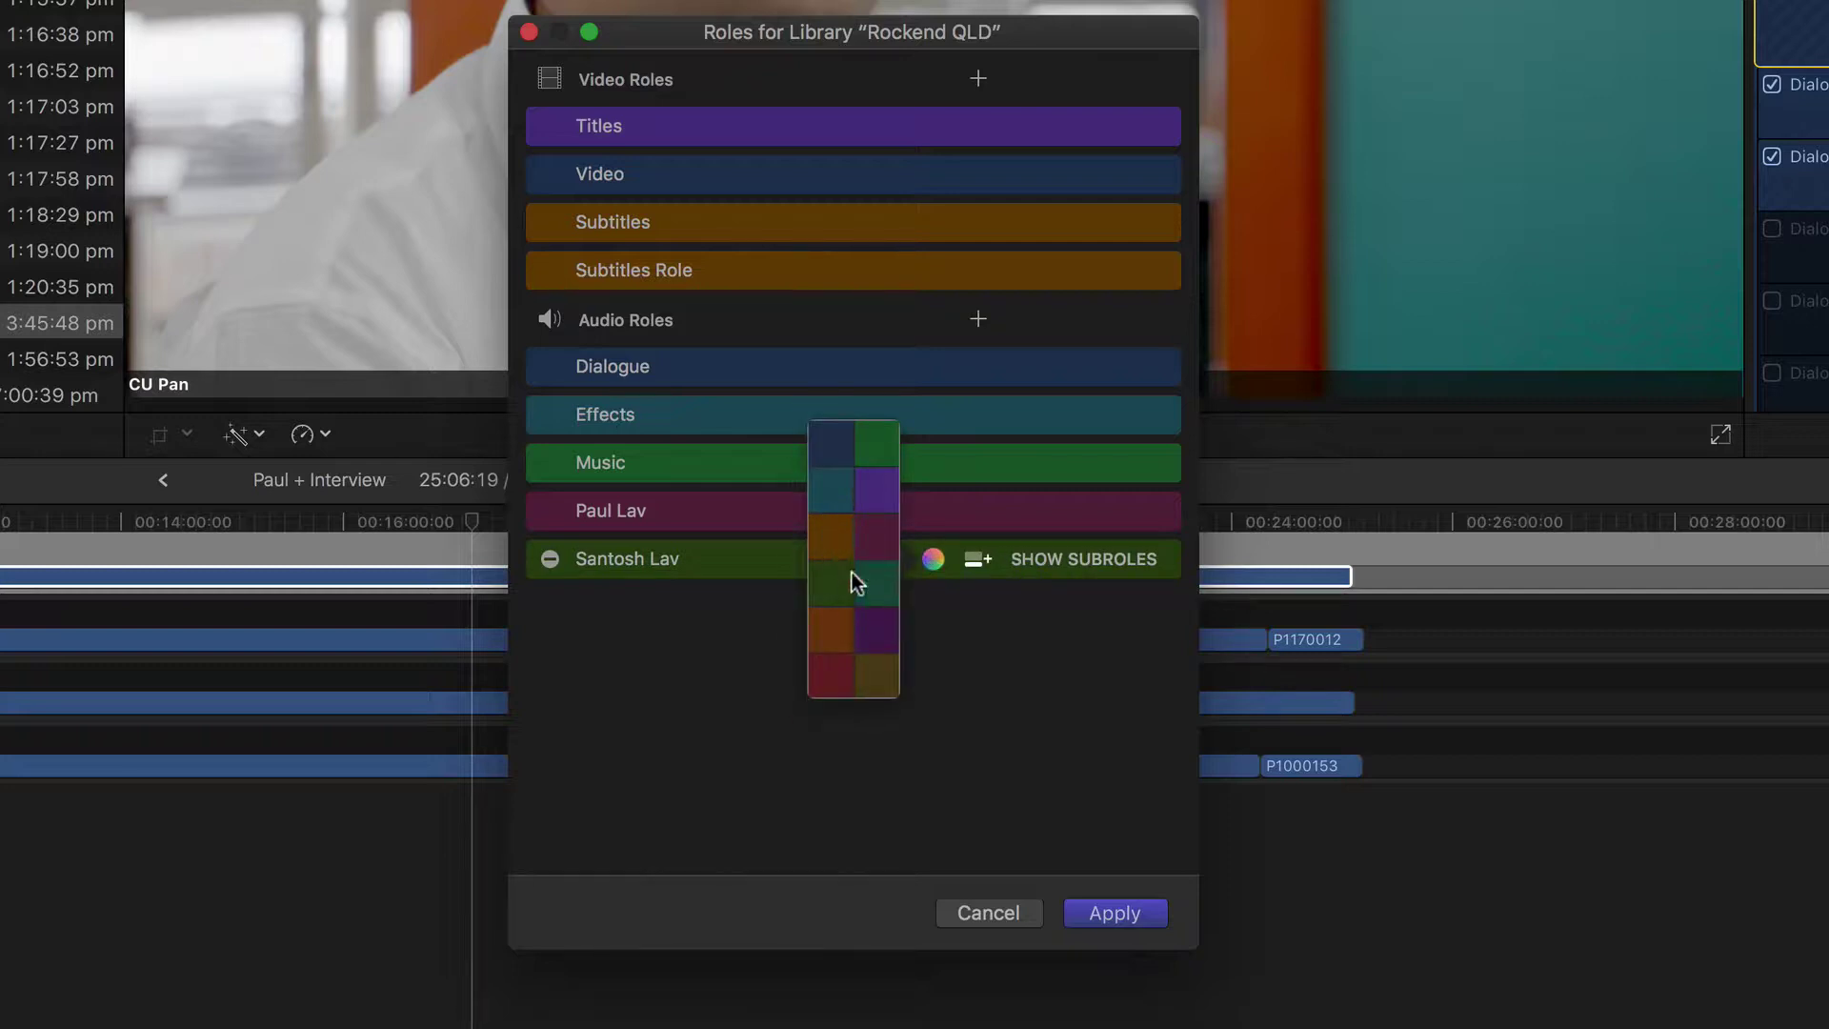
pyautogui.click(872, 584)
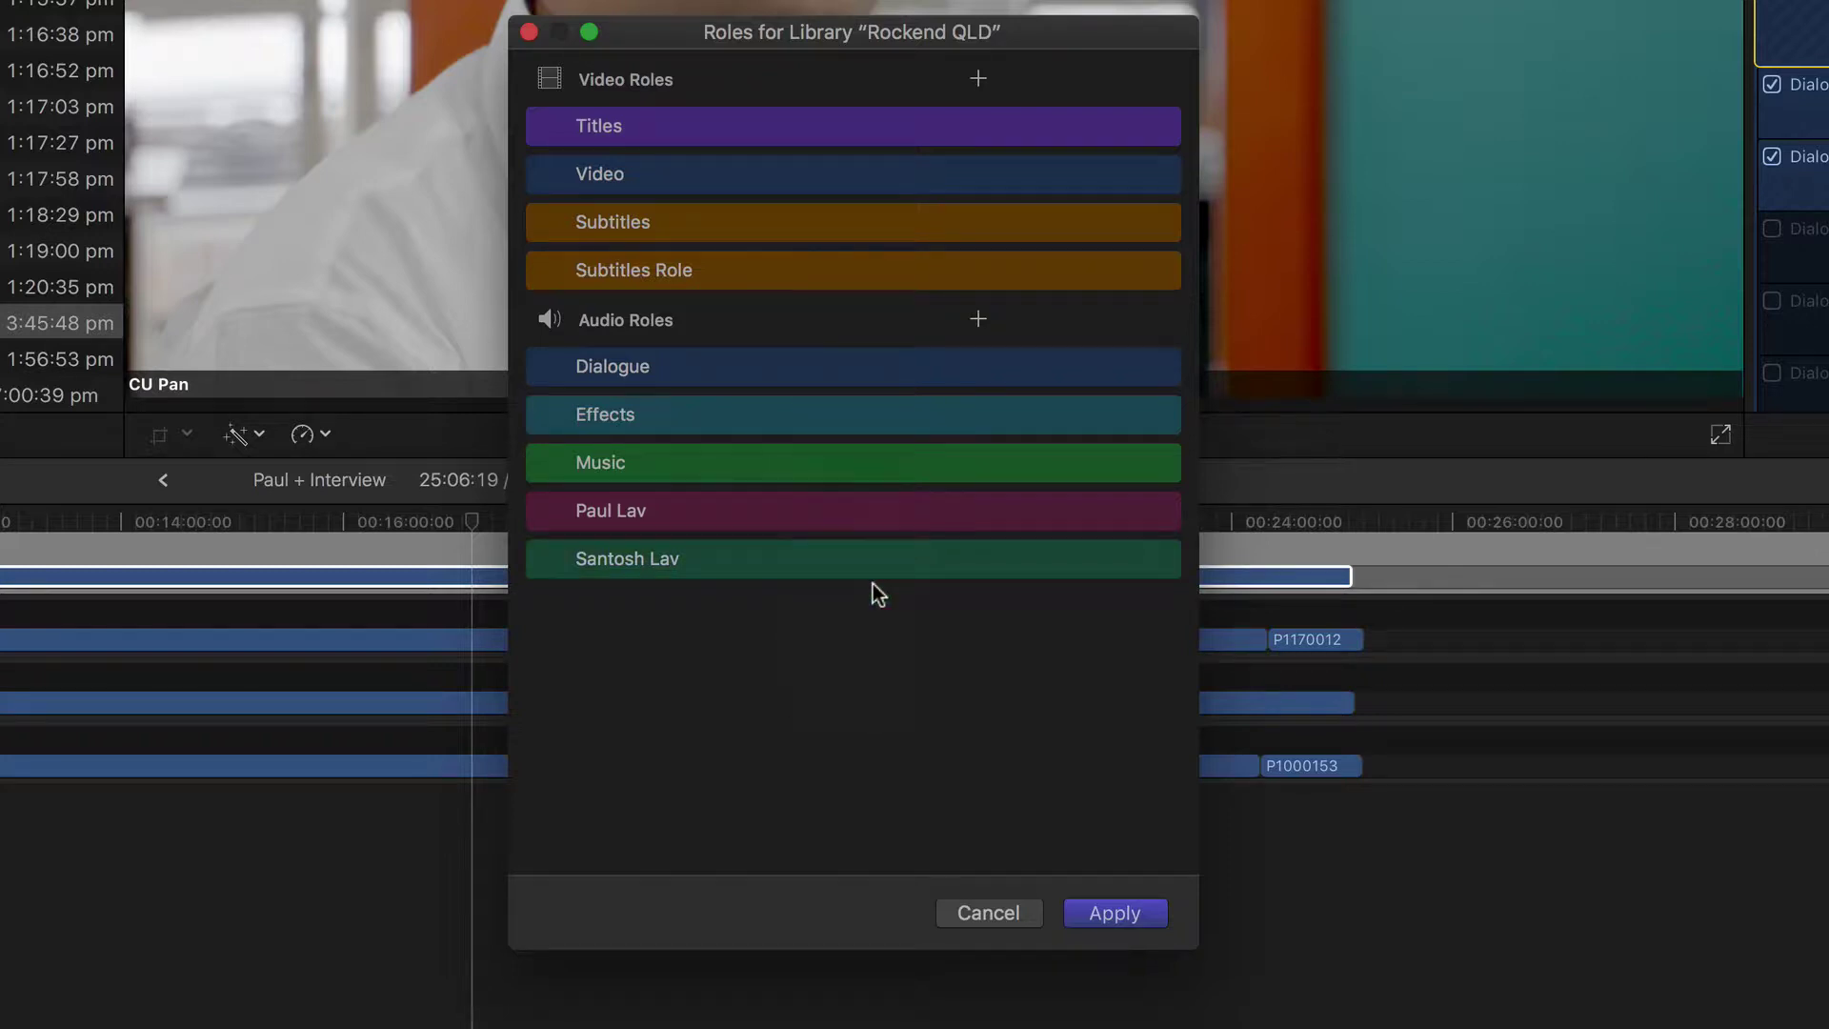
pyautogui.click(933, 560)
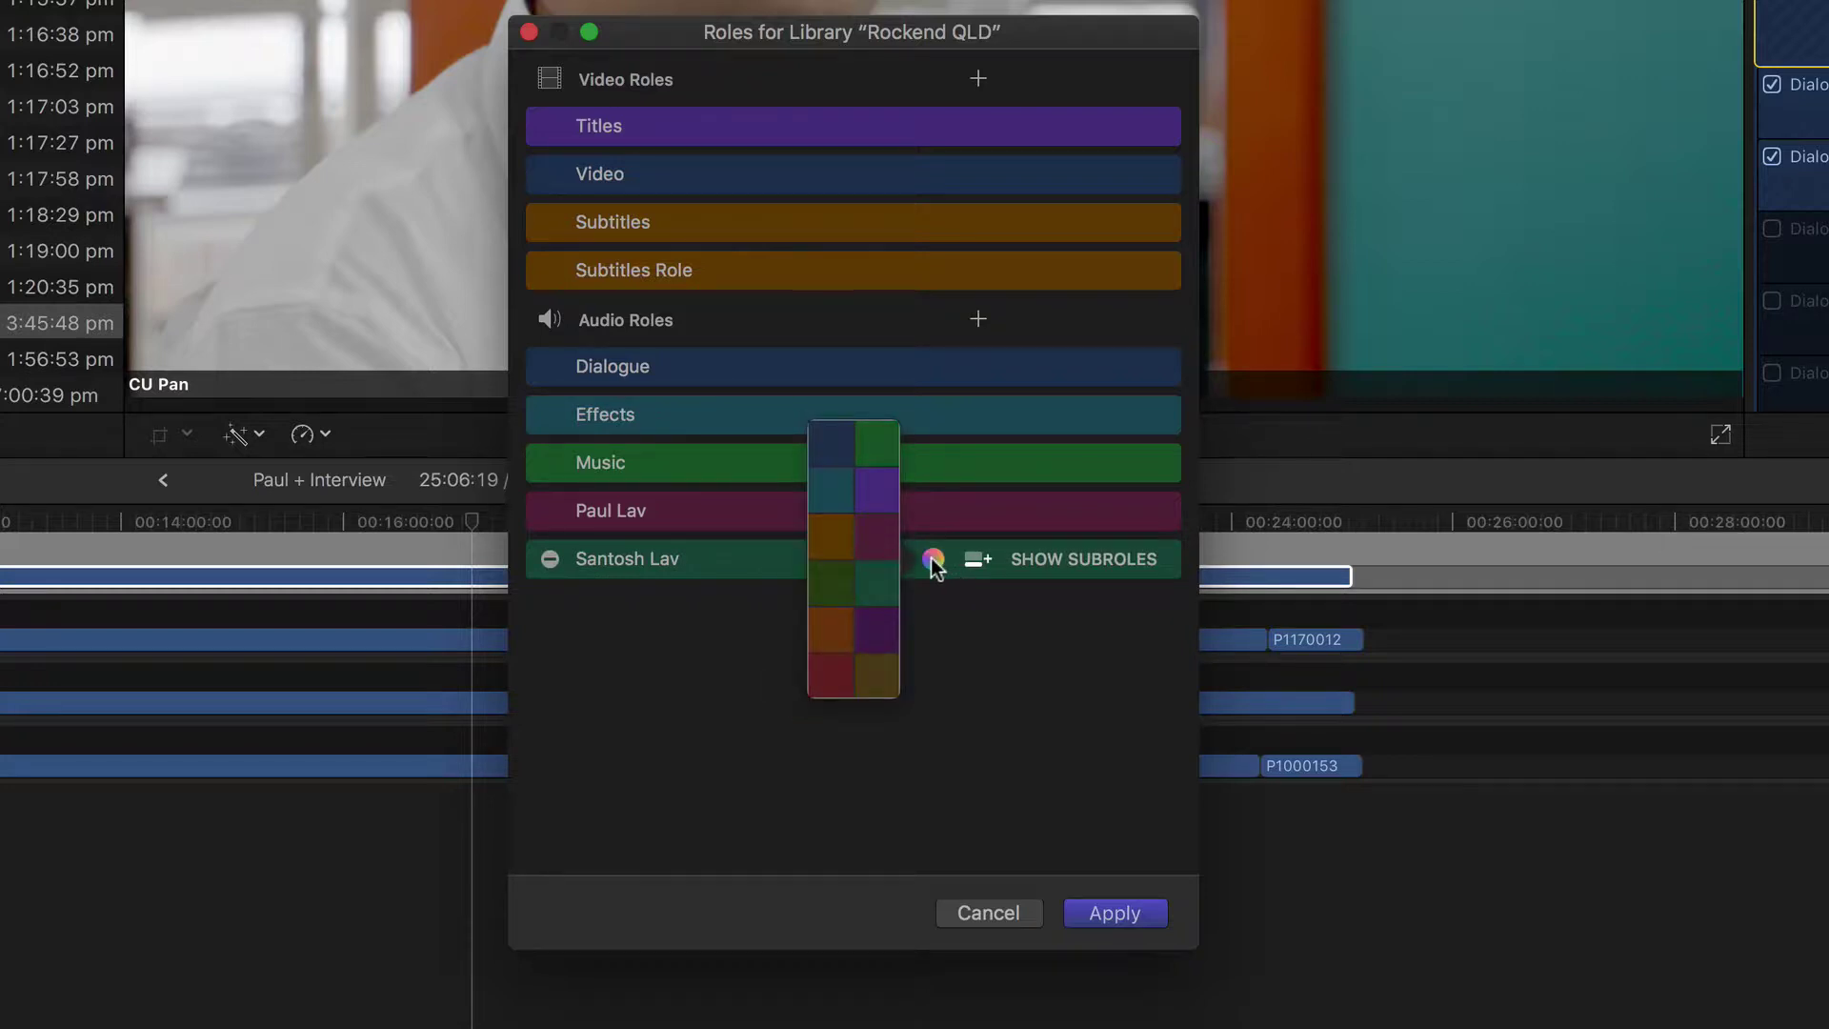
pyautogui.click(932, 560)
pyautogui.click(1116, 913)
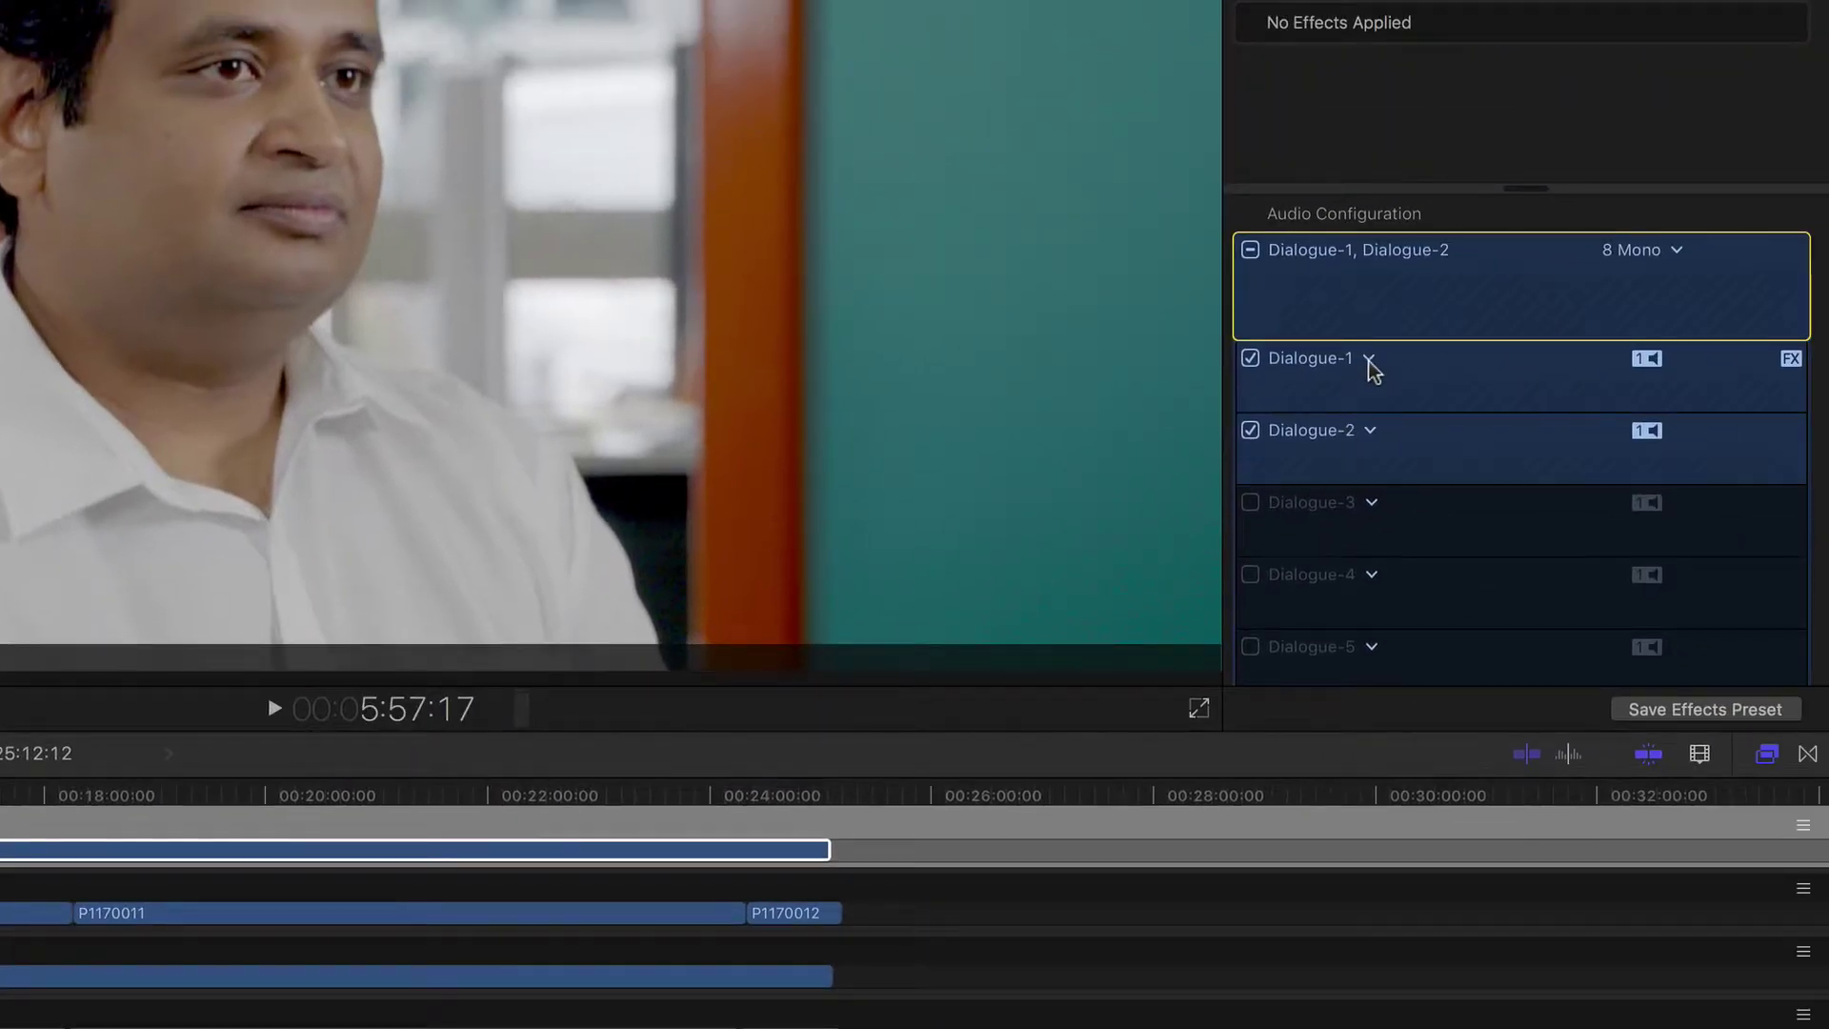
# - Assign Paul Lav-1 to the Dialogue-1 channel and Santosh Lav-1 to the Dialogue-2 channel
pyautogui.click(1370, 362)
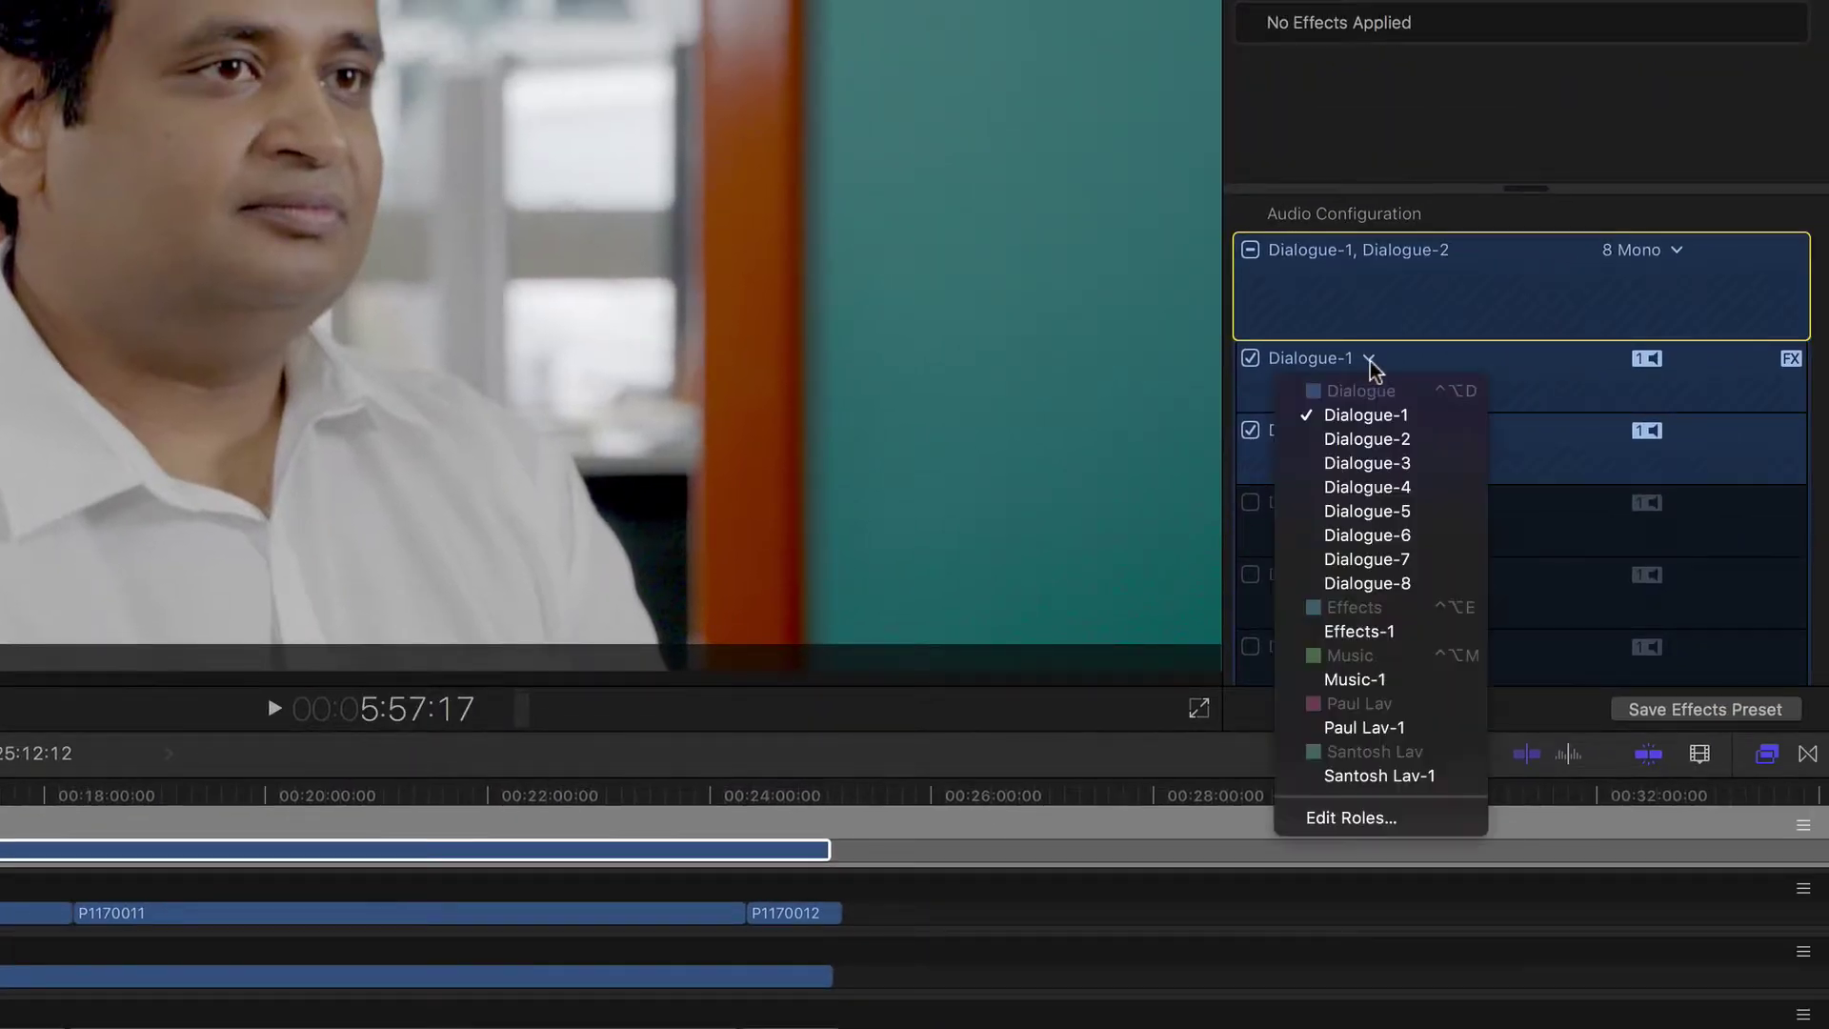
pyautogui.click(1373, 731)
pyautogui.click(1376, 435)
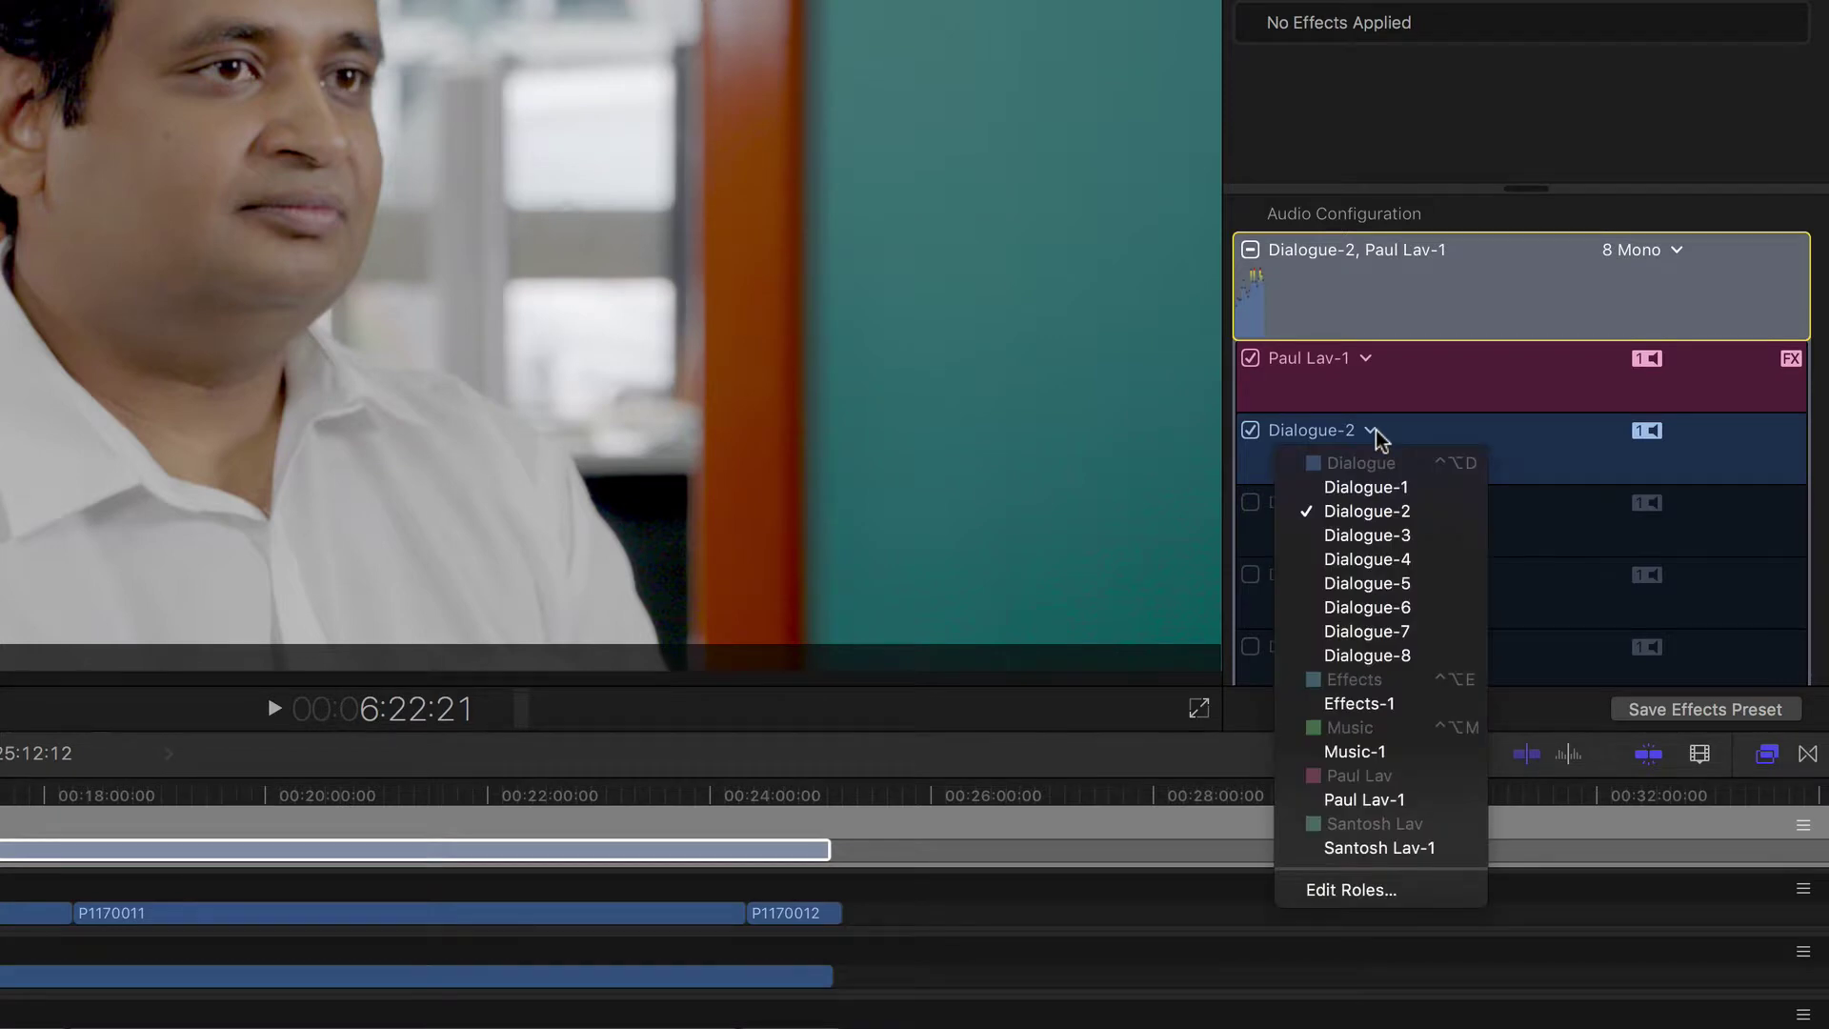
pyautogui.click(1410, 849)
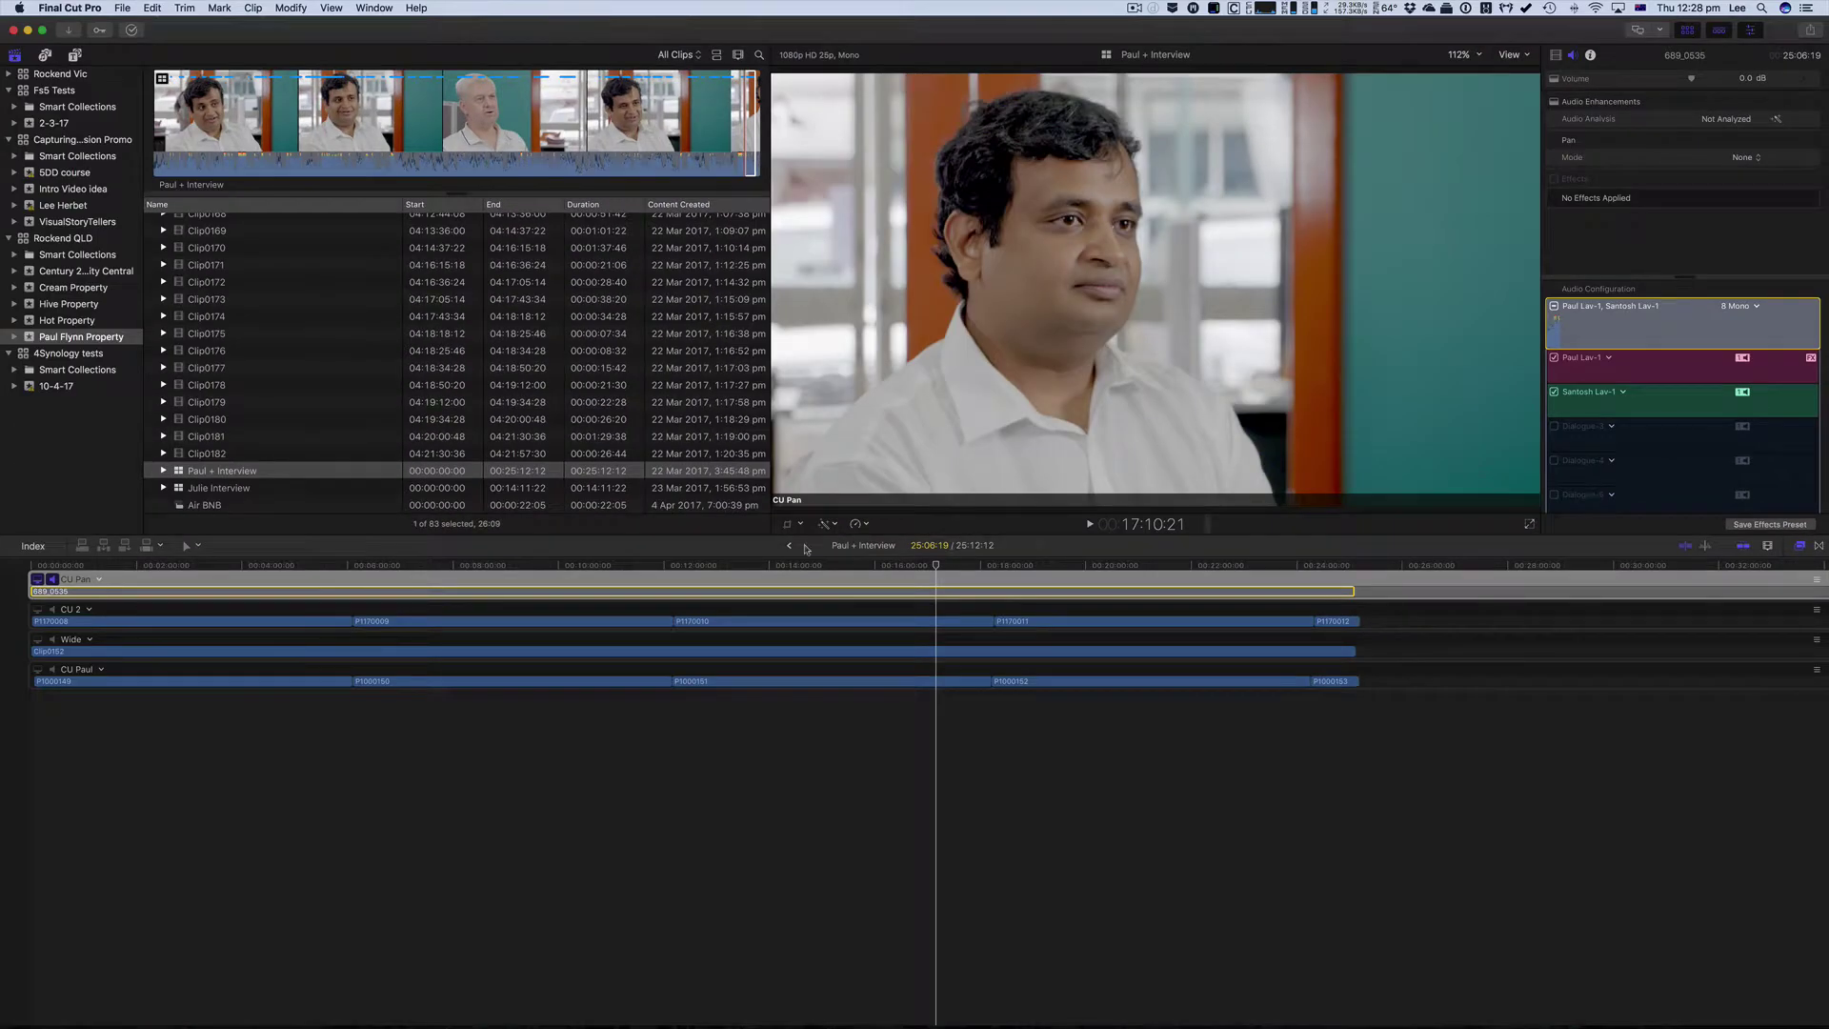
# - Return to the parent project and check the audio roles of two interview clips
pyautogui.click(787, 547)
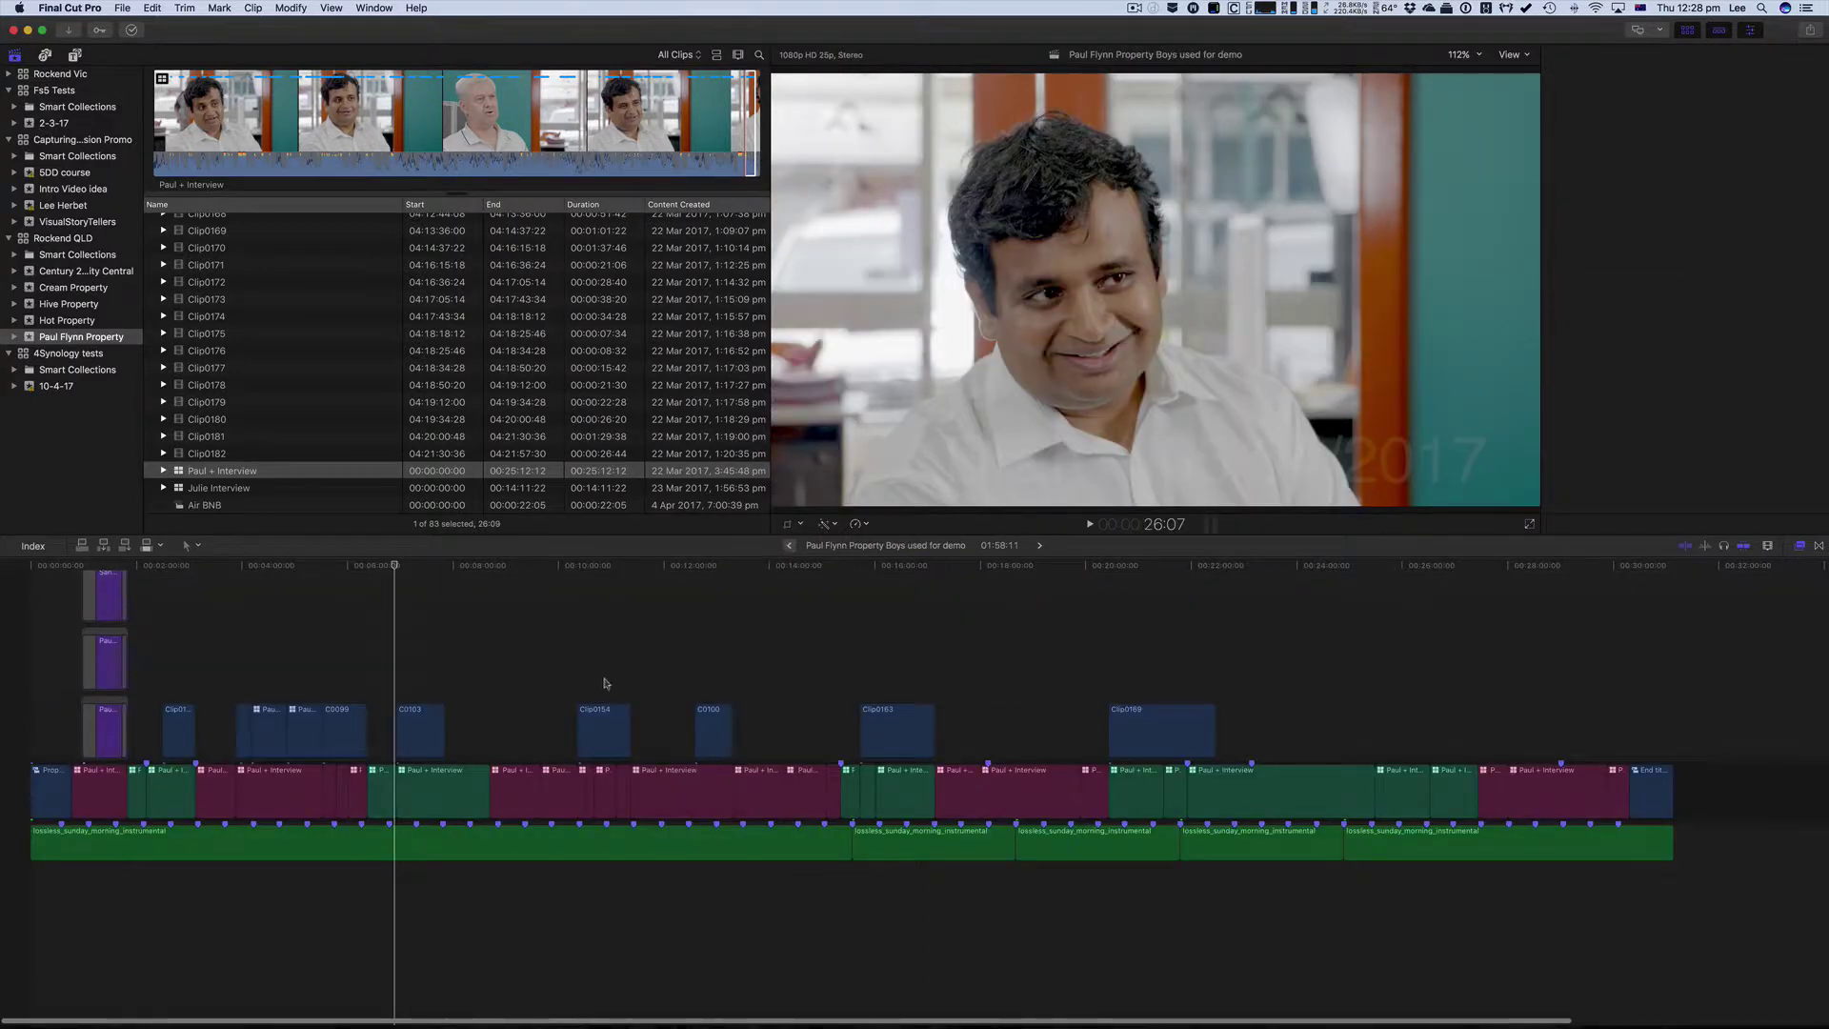
pyautogui.click(551, 667)
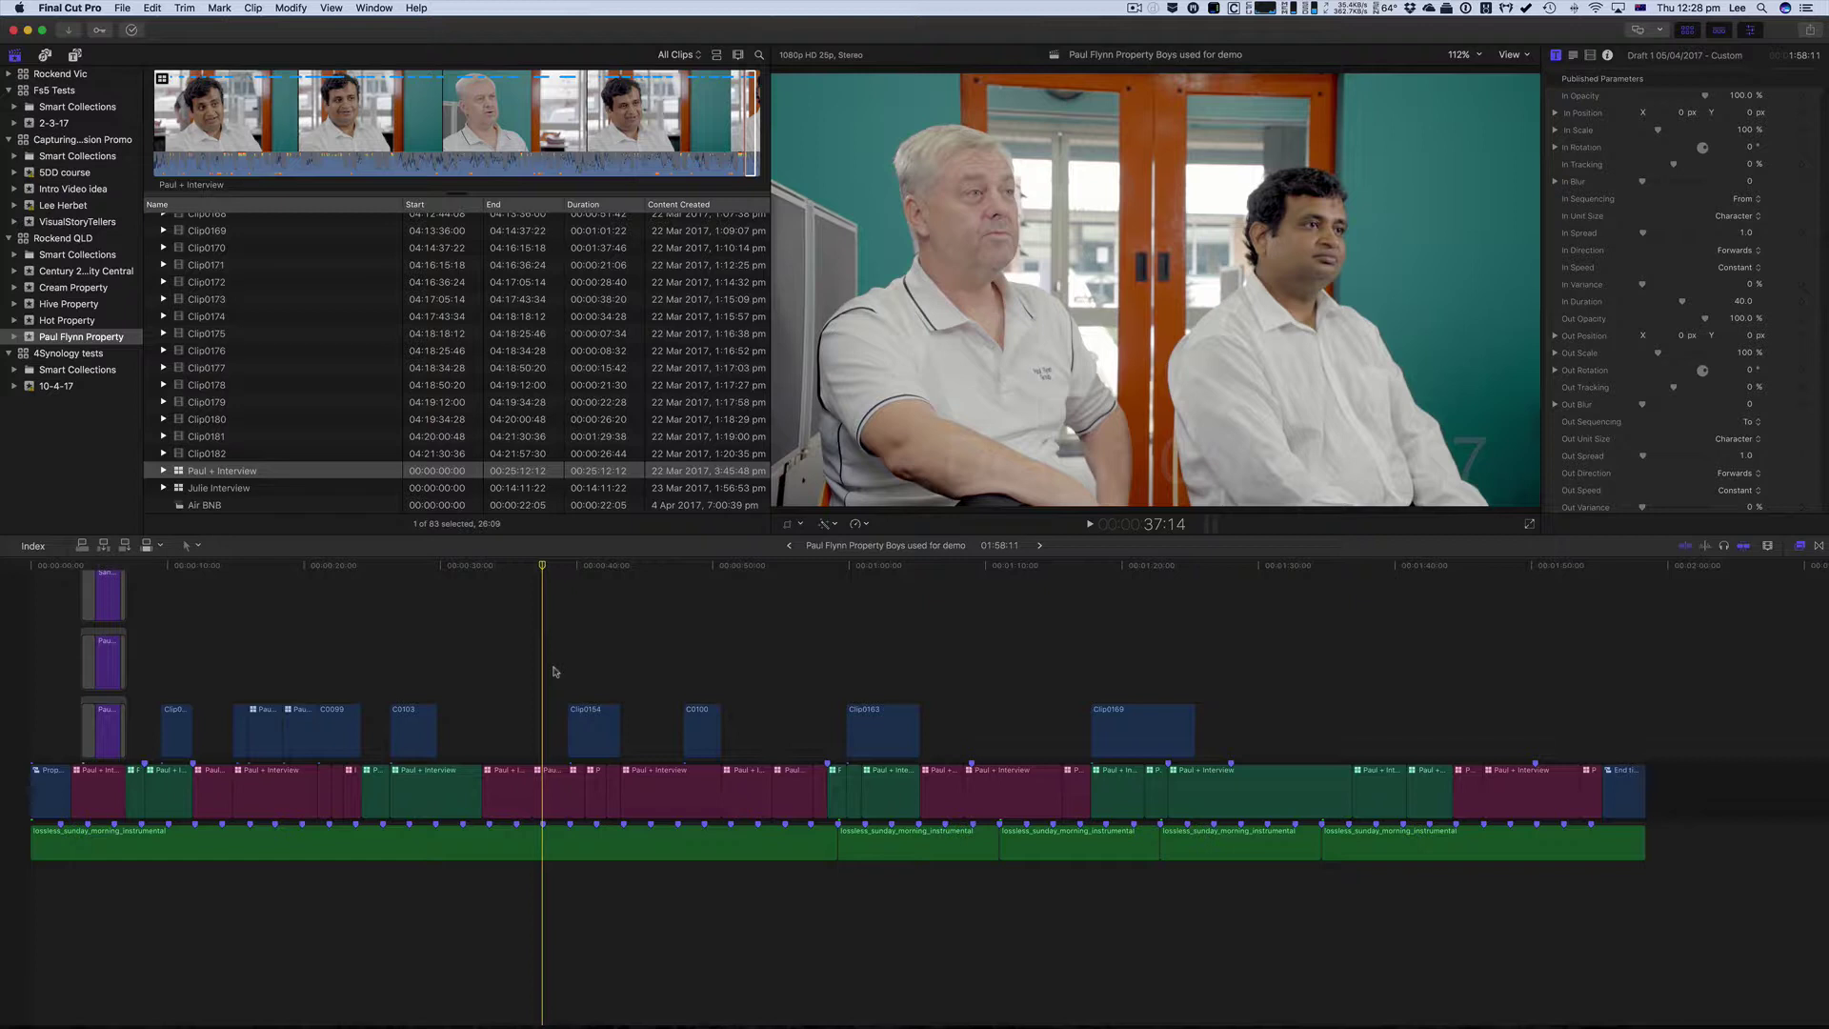
pyautogui.click(492, 784)
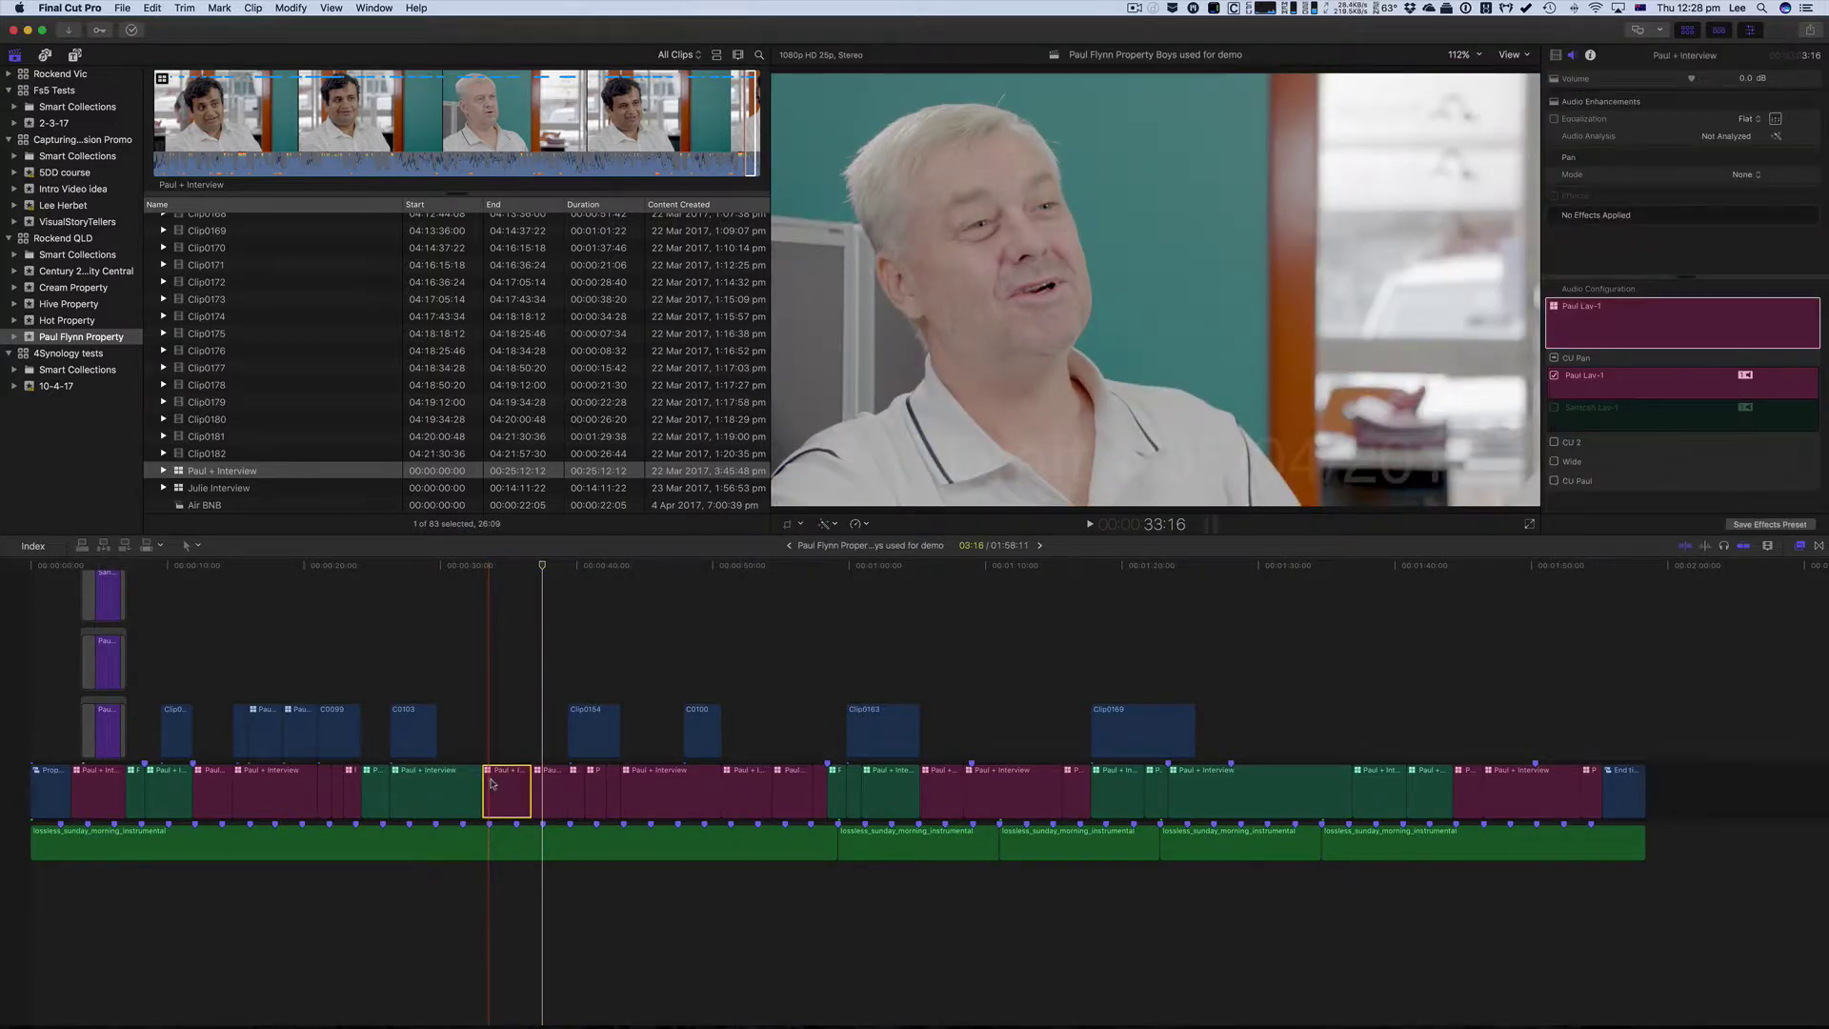
pyautogui.click(409, 791)
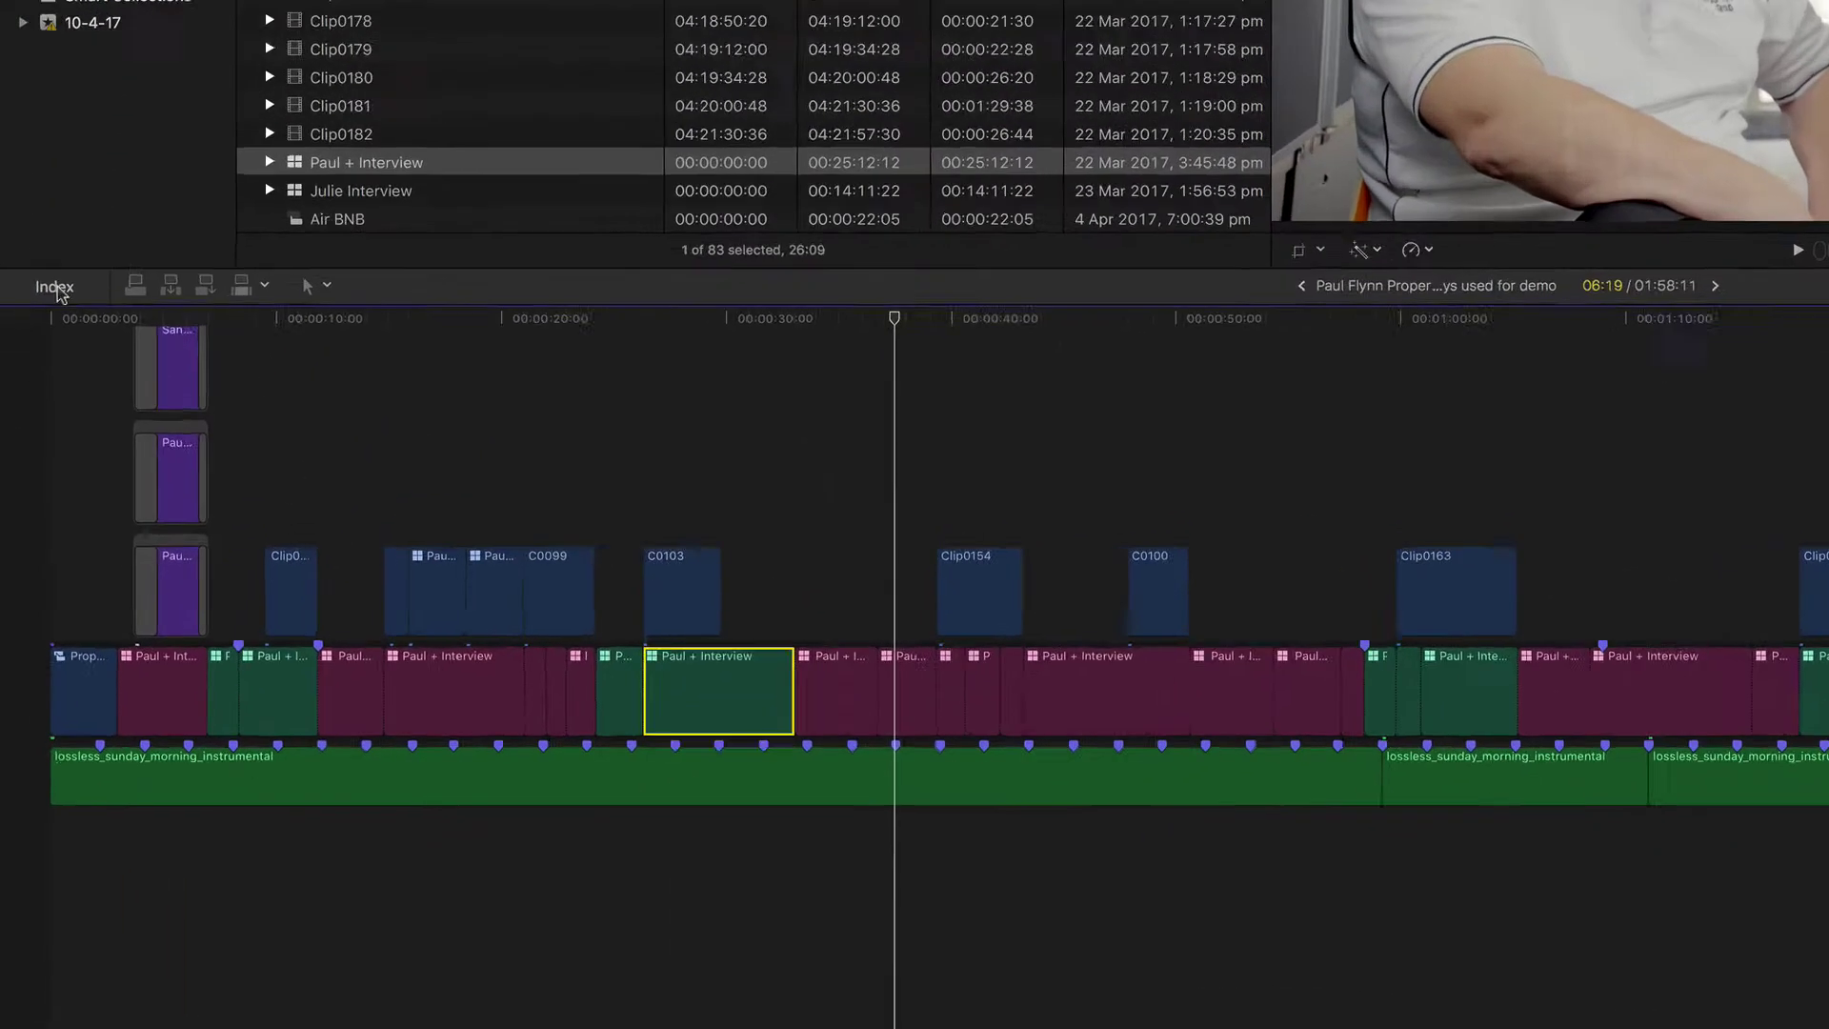
pyautogui.click(56, 287)
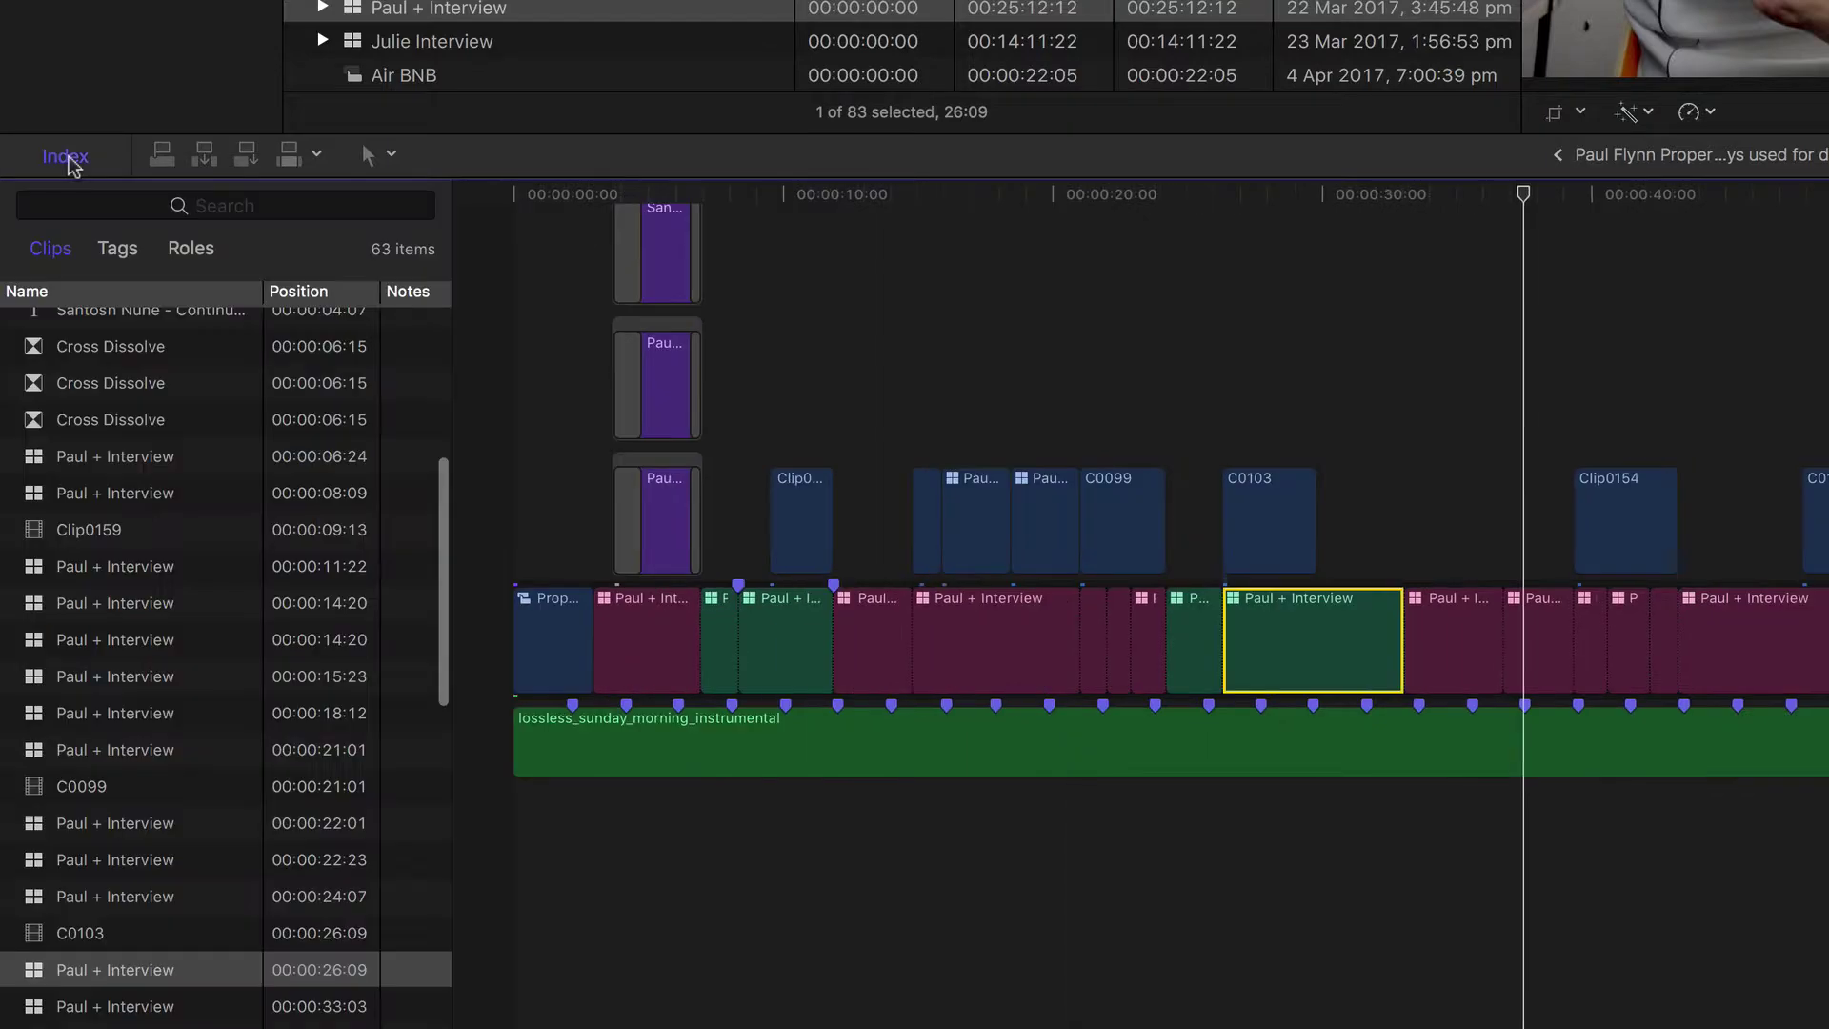
pyautogui.click(186, 253)
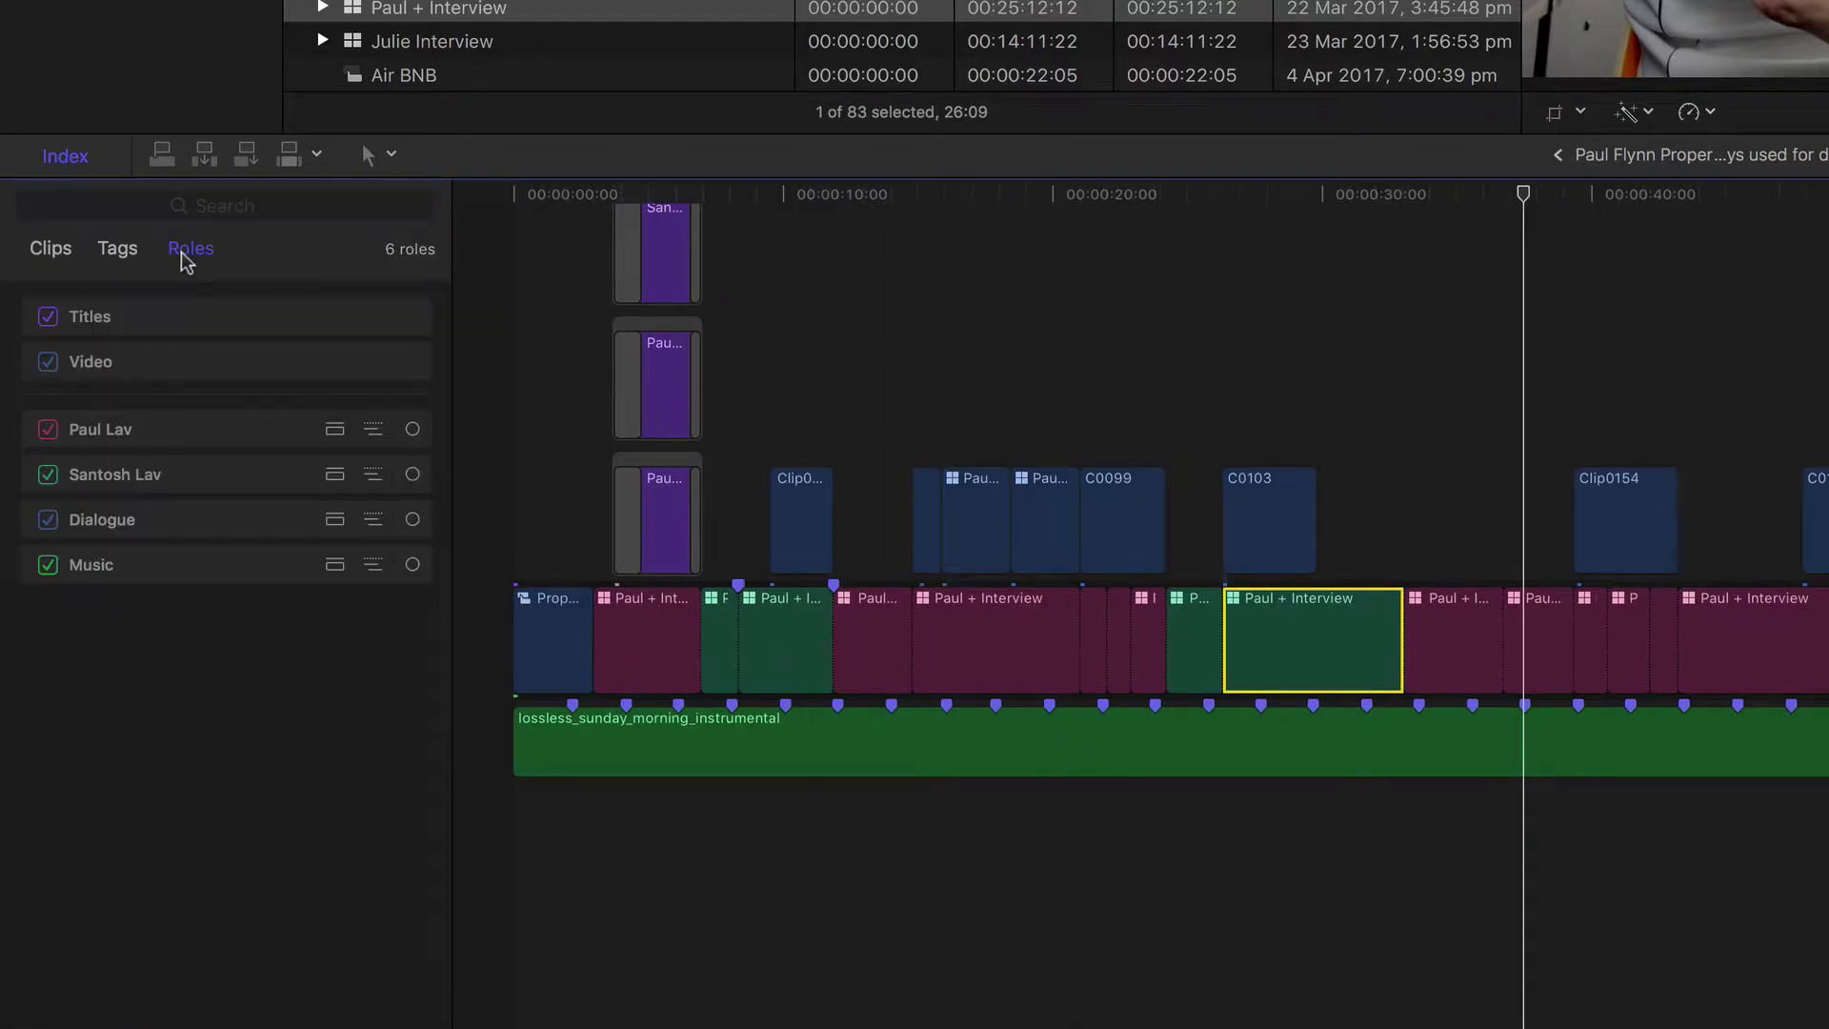
pyautogui.click(373, 476)
pyautogui.click(371, 564)
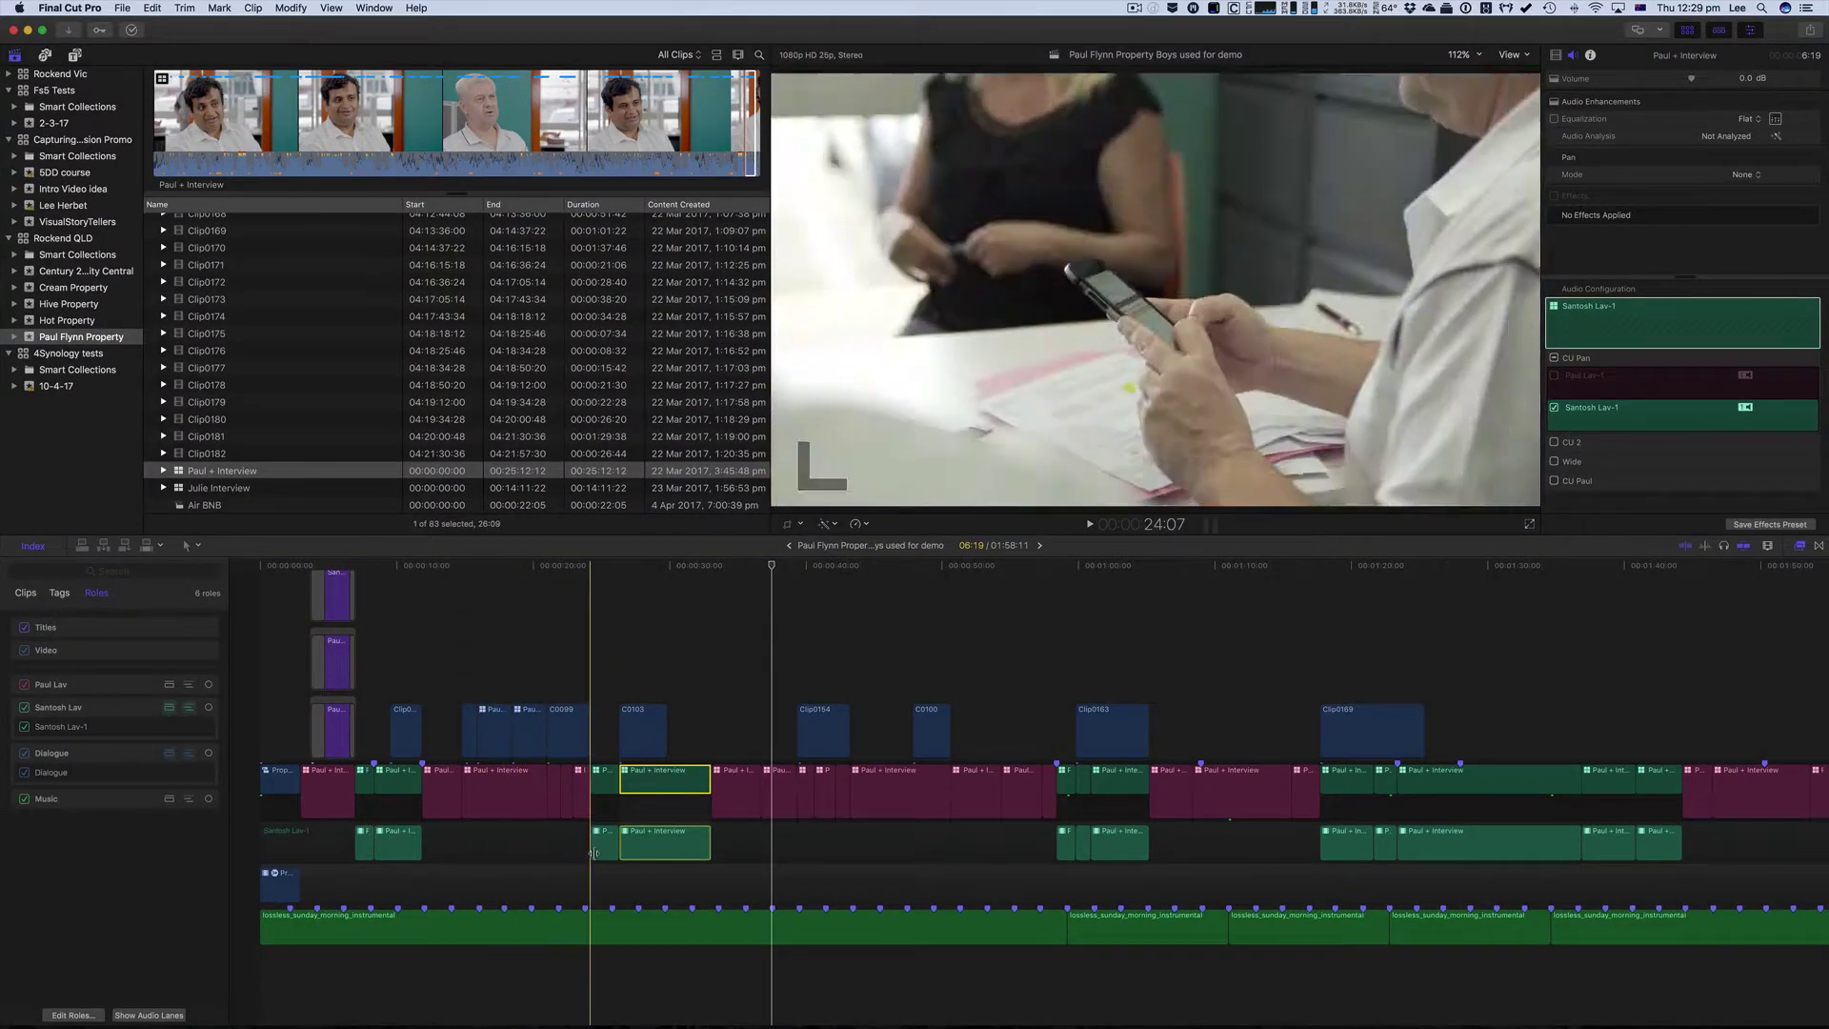
pyautogui.moveTo(740, 842); pyautogui.dragTo(994, 854)
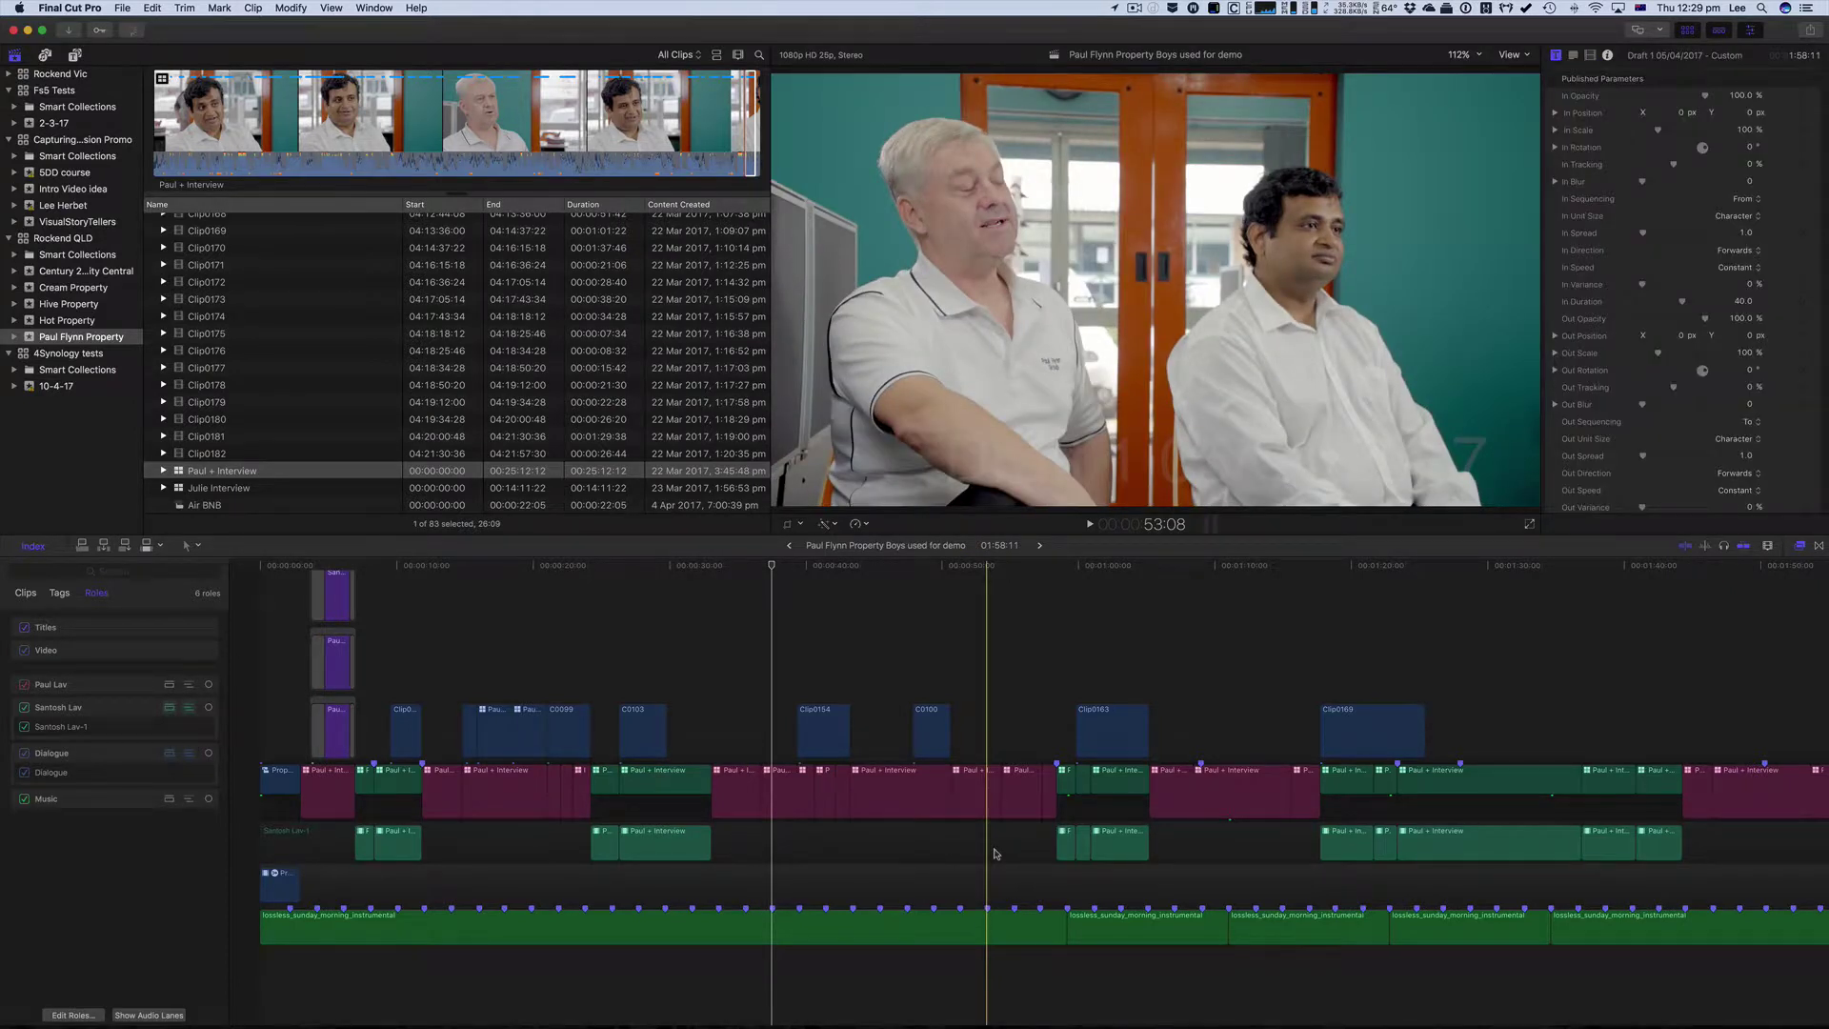
pyautogui.hotkey('shift', 'z')
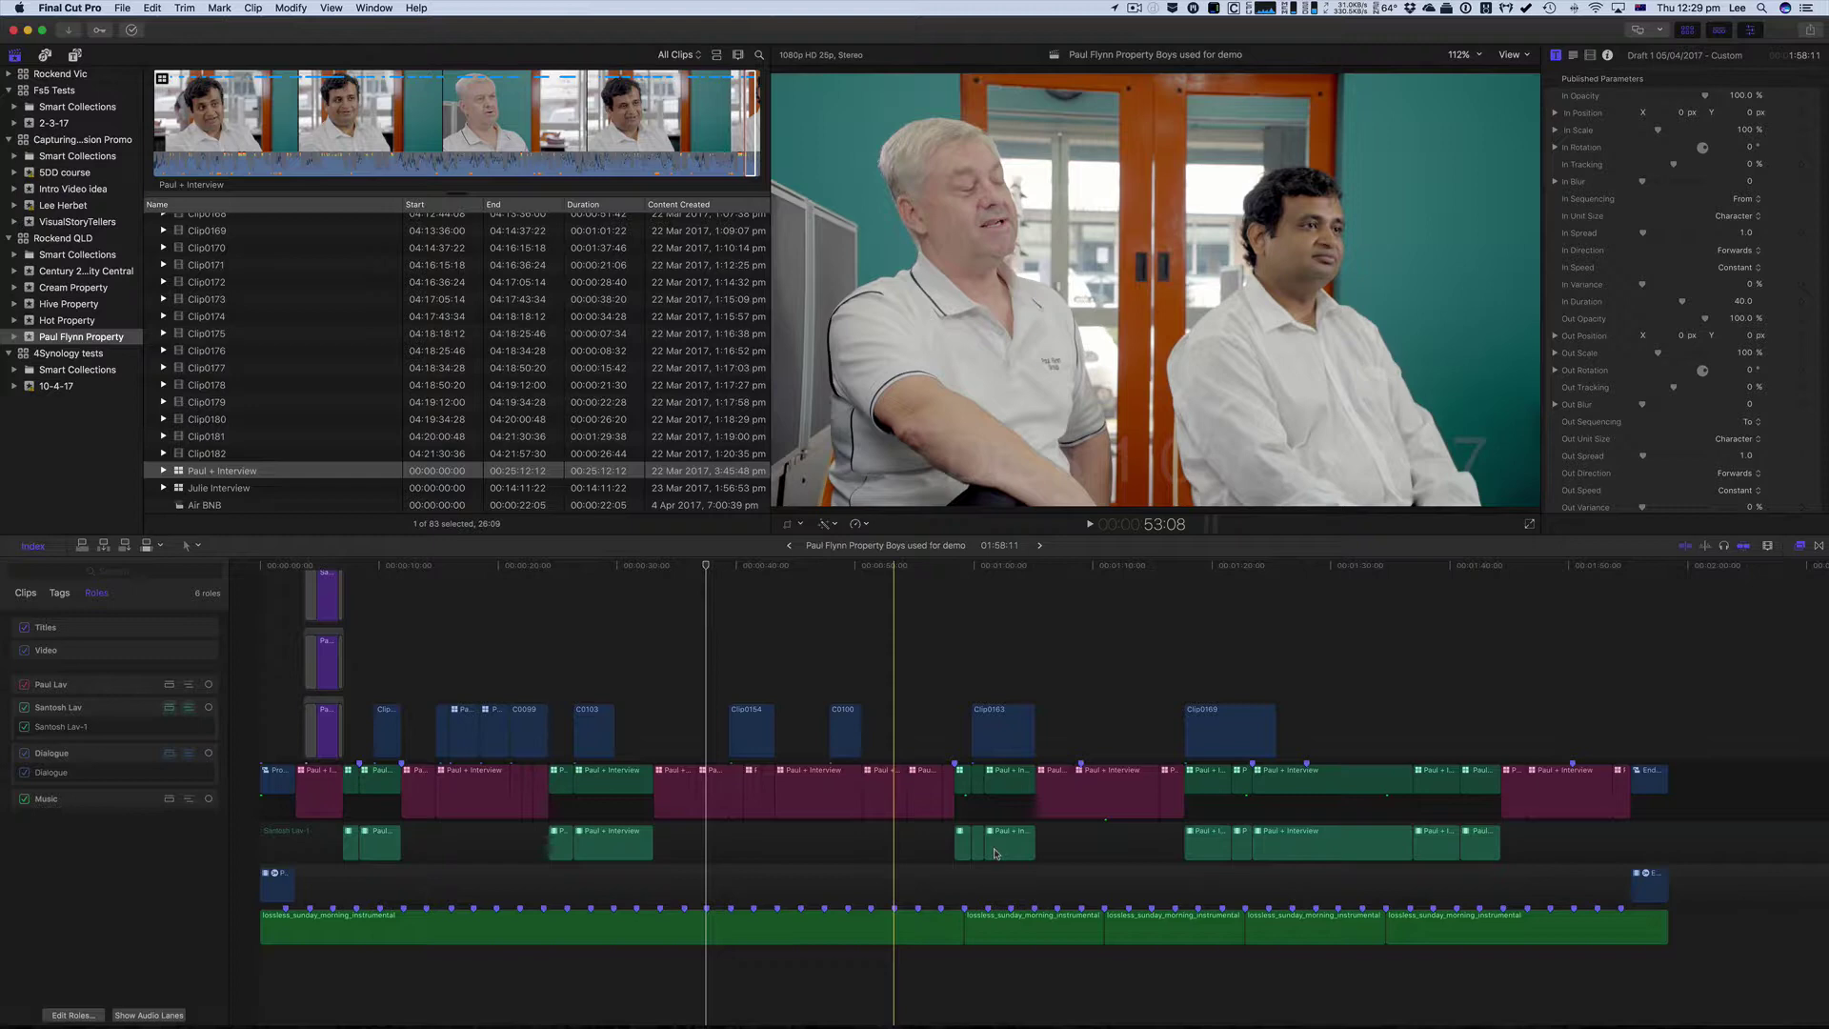
# - Go back to the Barry Plant Kilmore project and toggle the Subtitles role off, on, then off
pyautogui.click(789, 546)
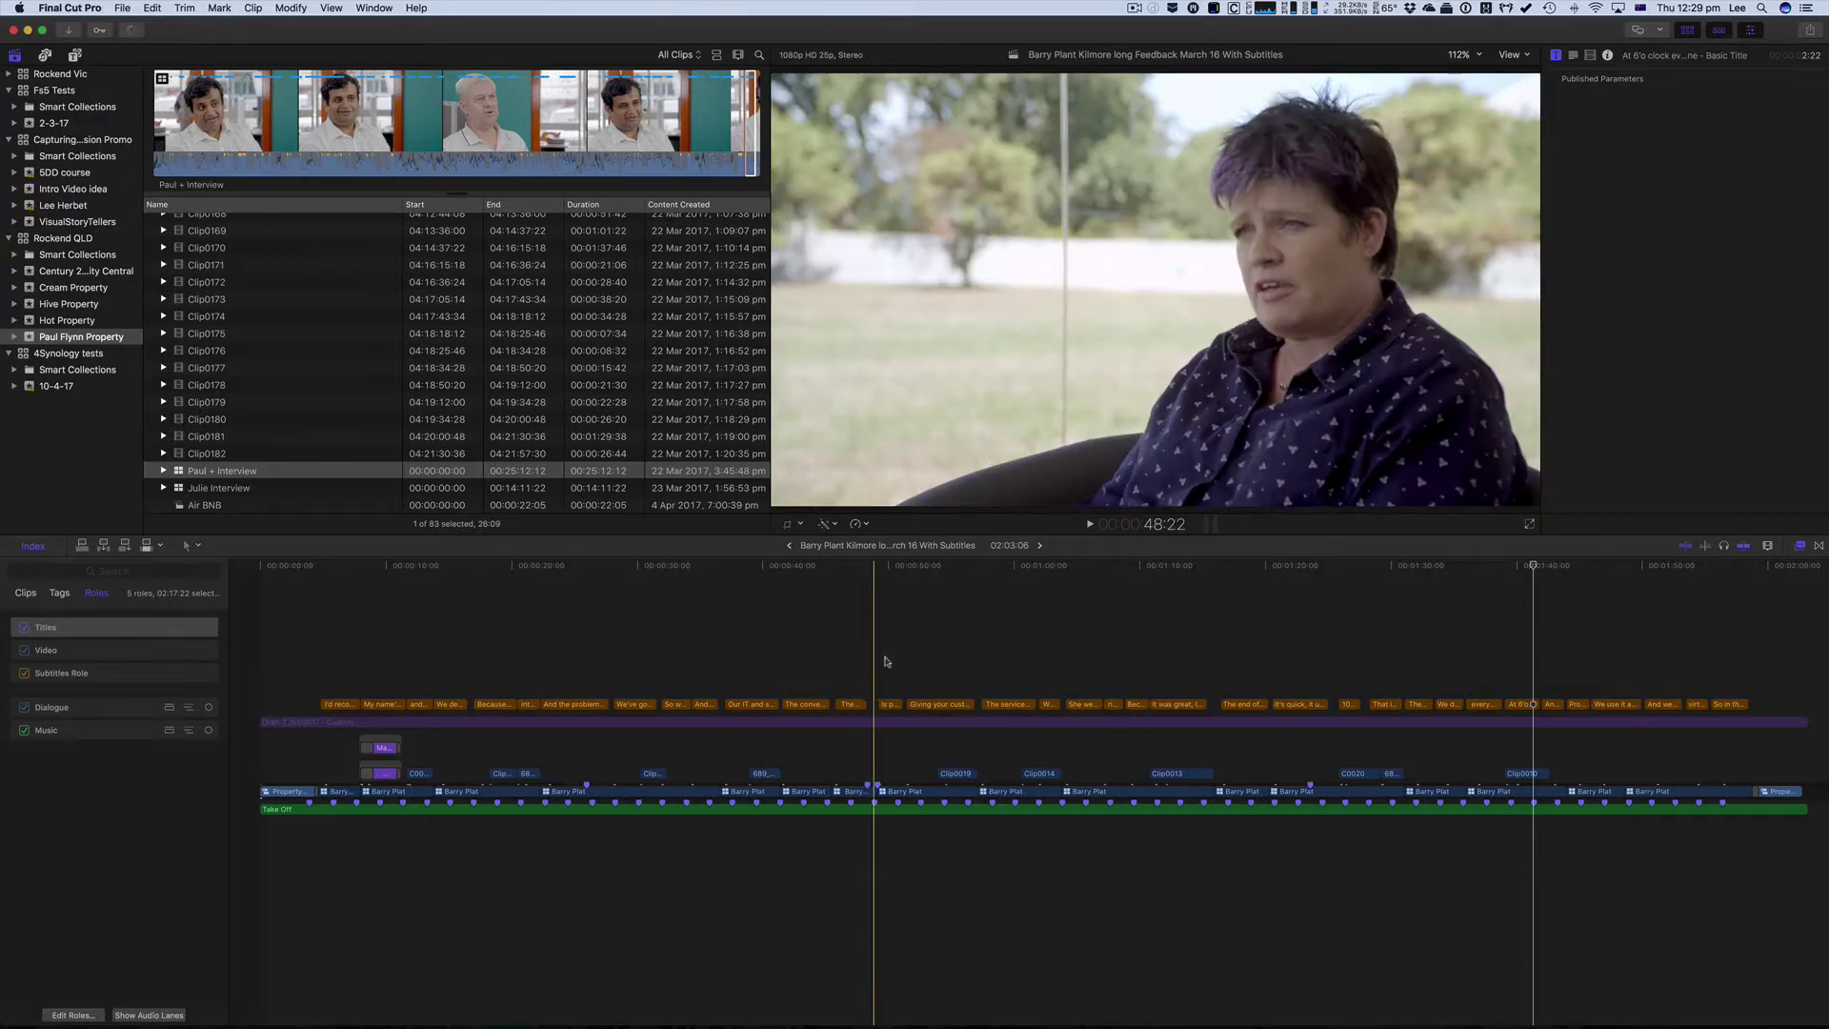
pyautogui.click(818, 653)
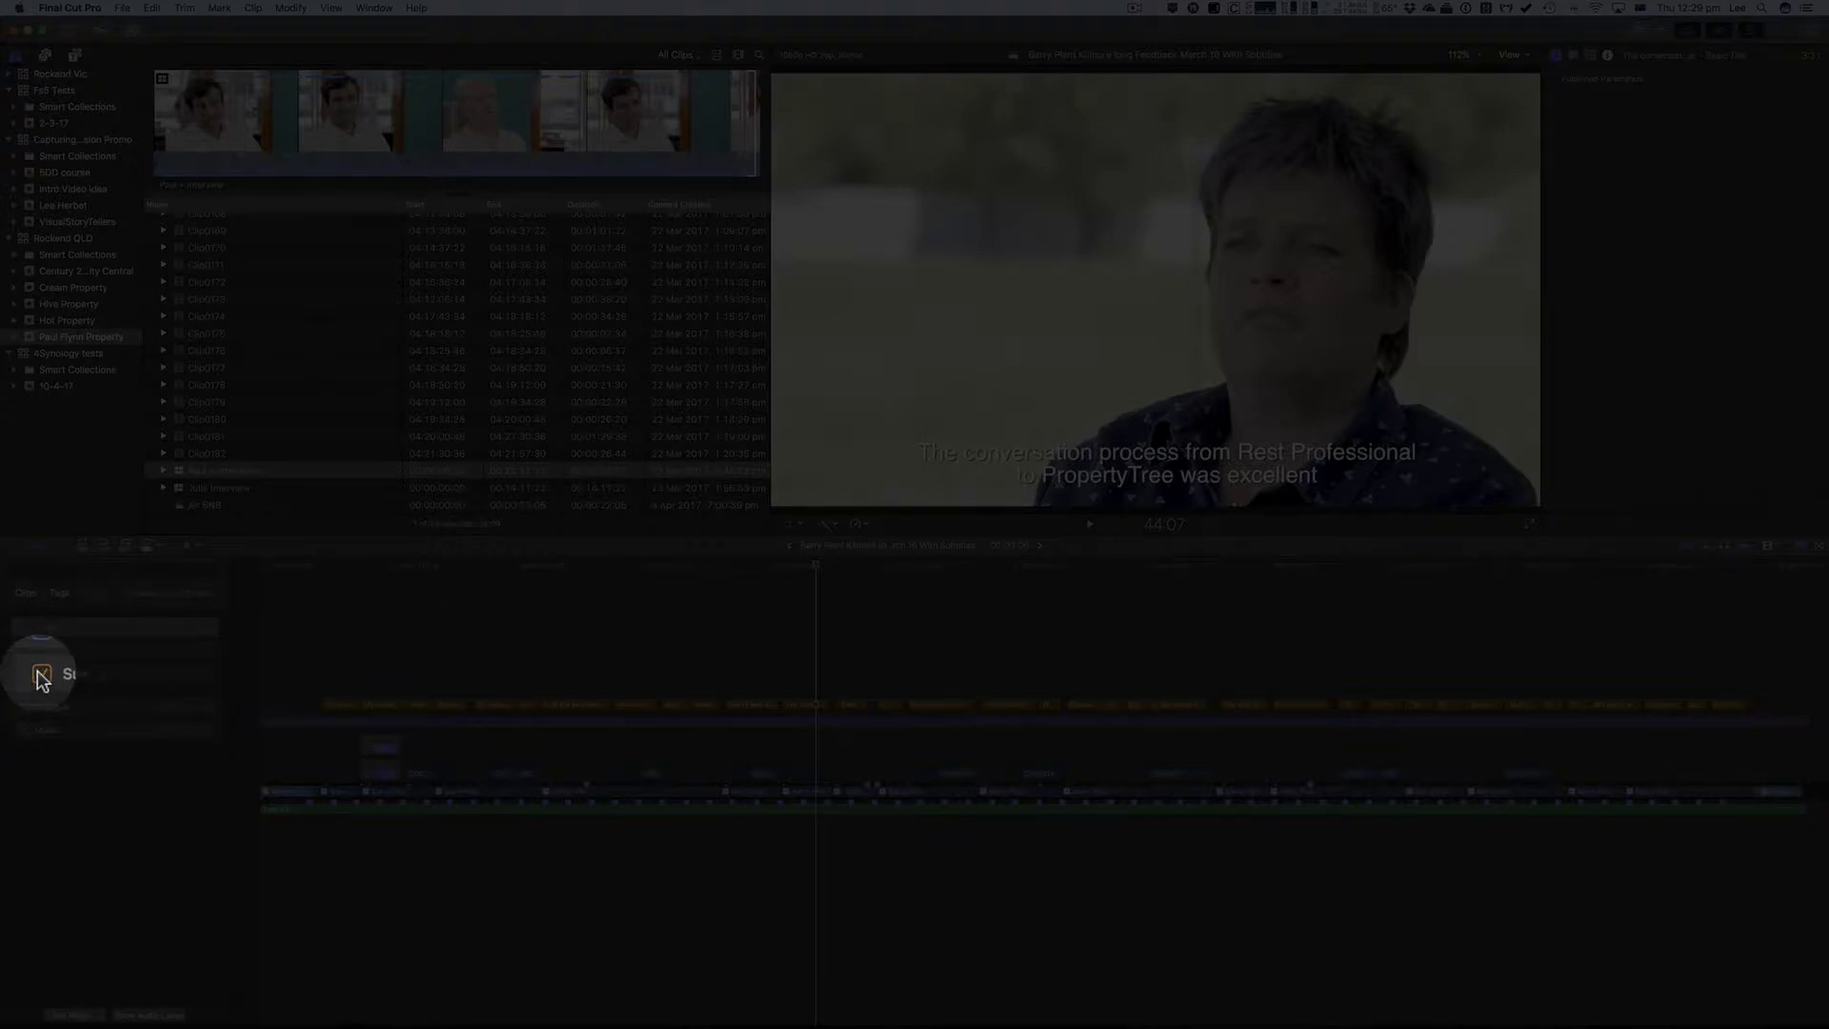
pyautogui.click(23, 674)
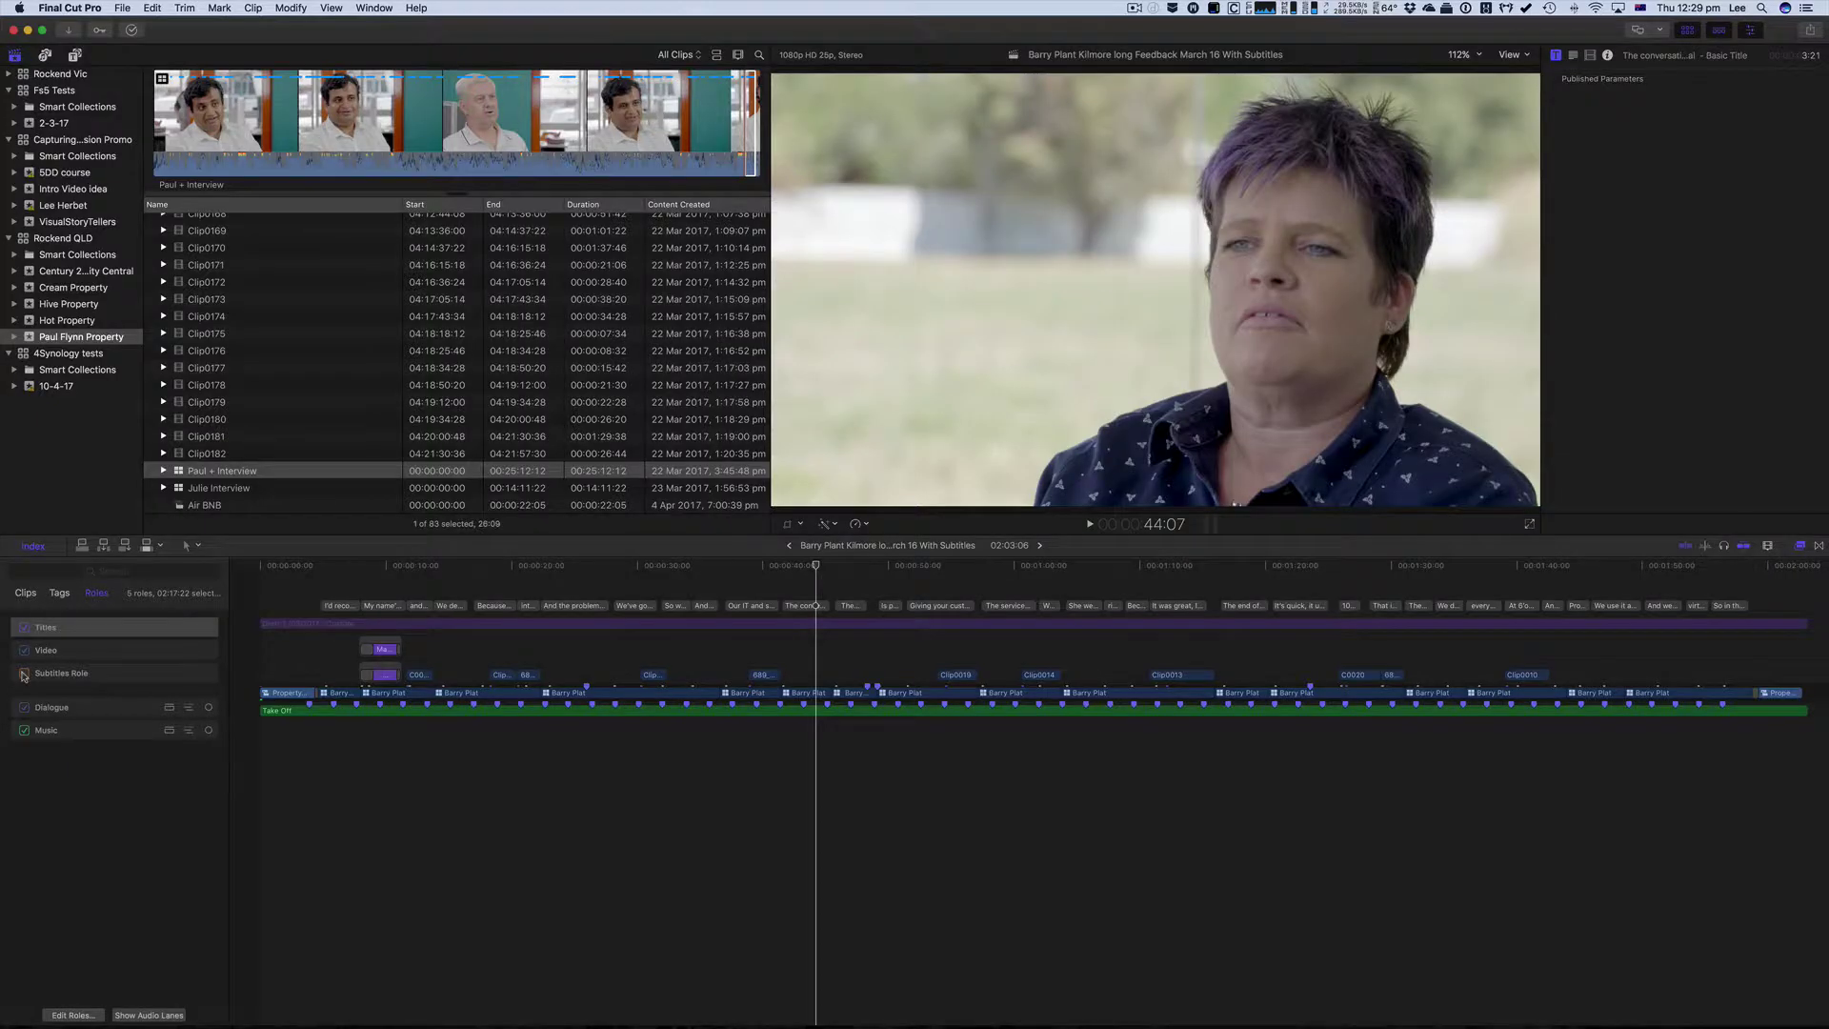
pyautogui.click(24, 673)
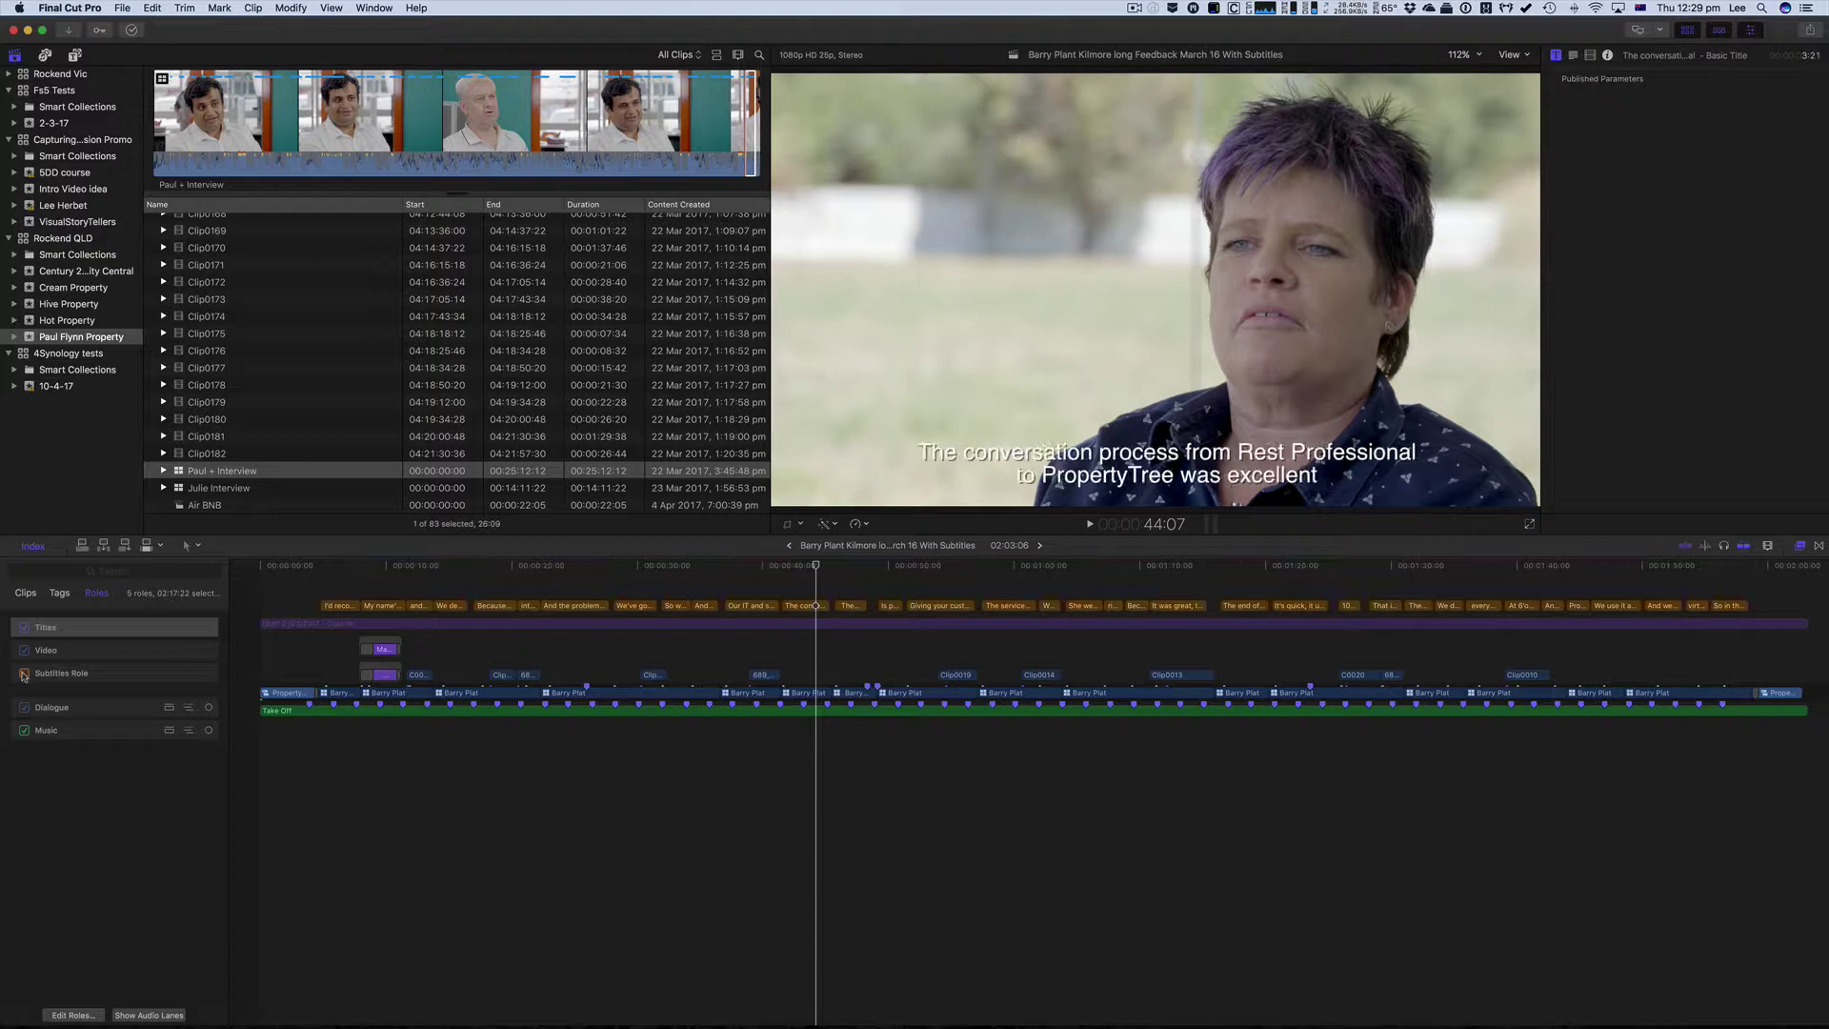
pyautogui.scroll(3, 747, 667)
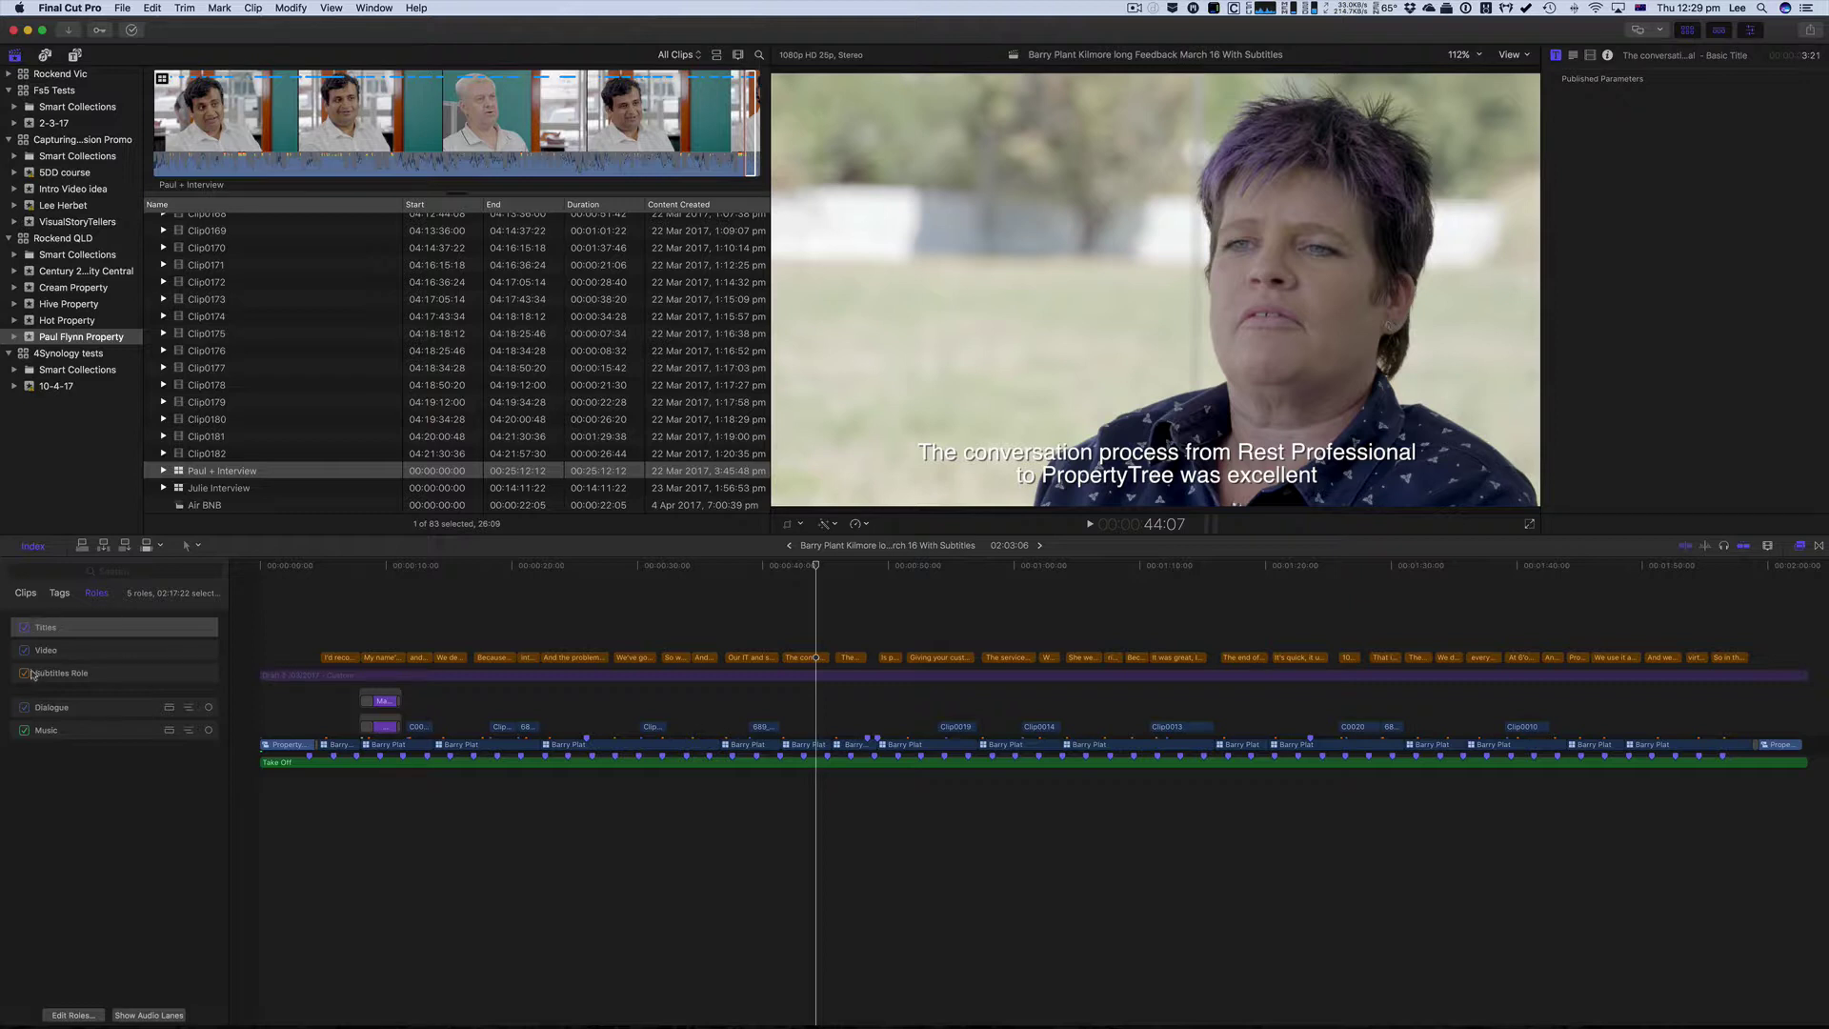
pyautogui.click(25, 673)
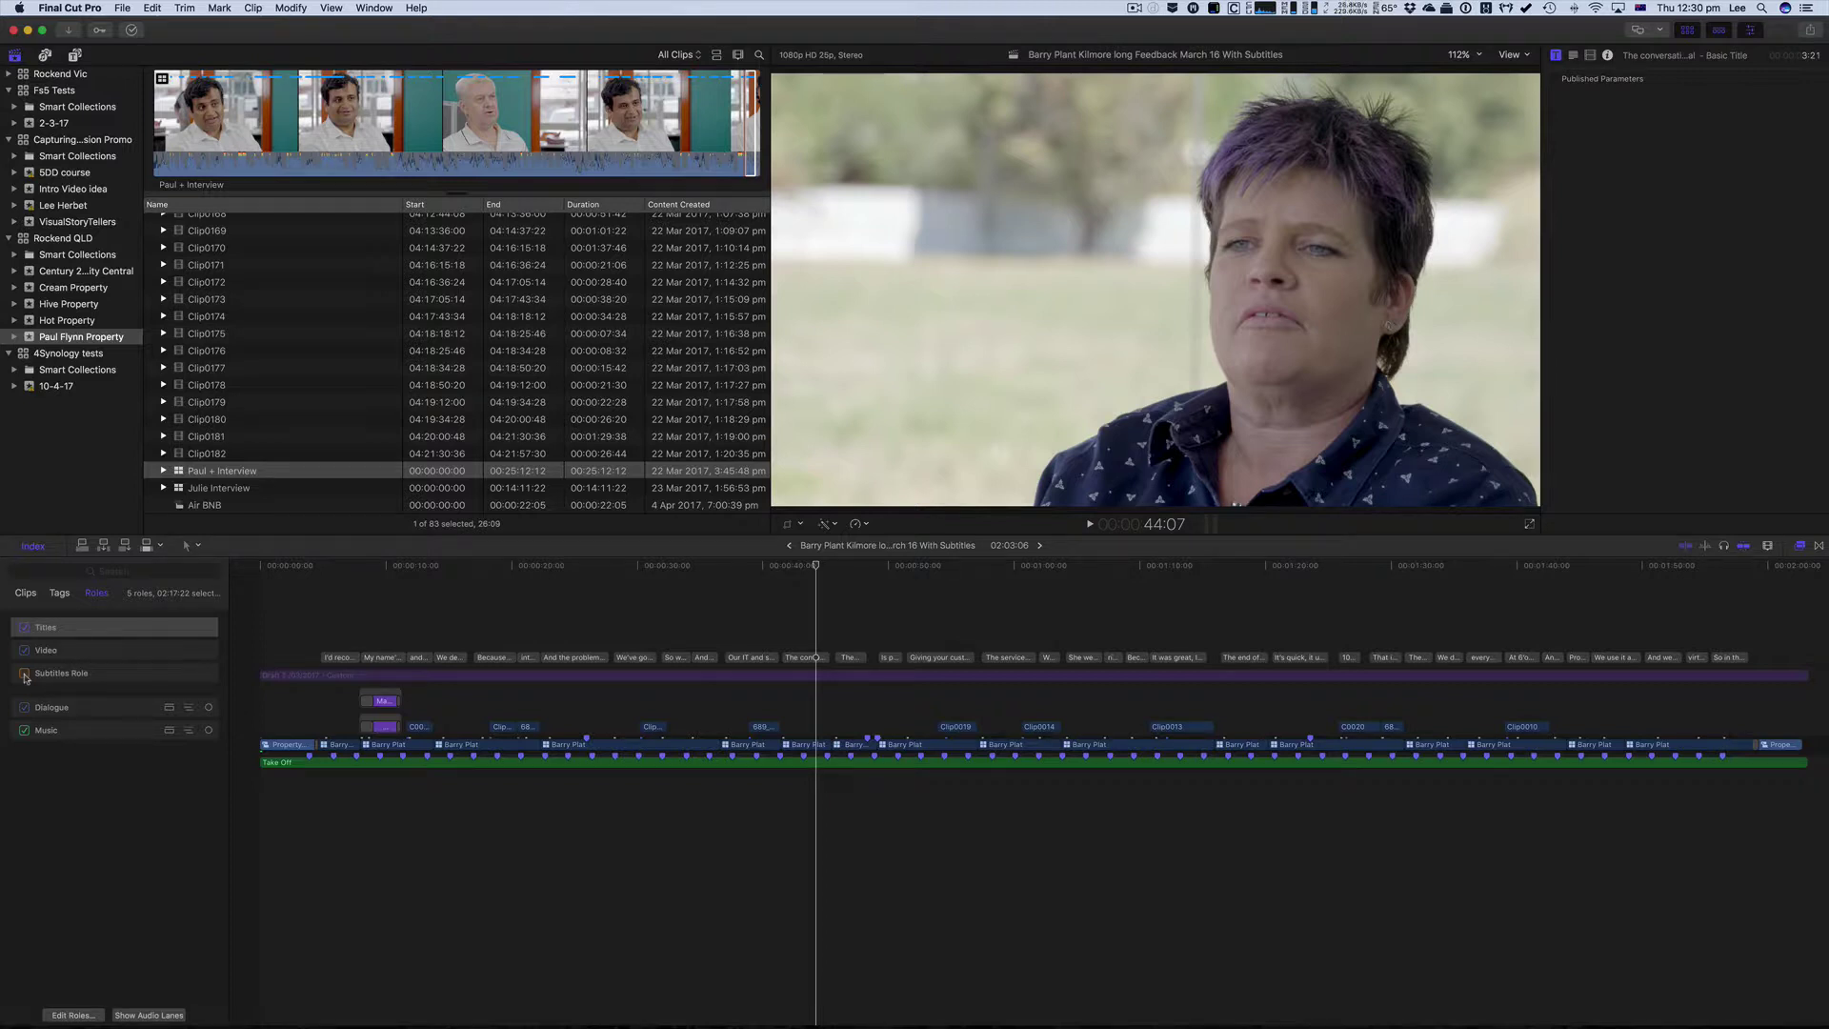
# - Turn the Subtitles role back on and start a Master File export, showing its Settings
pyautogui.click(25, 674)
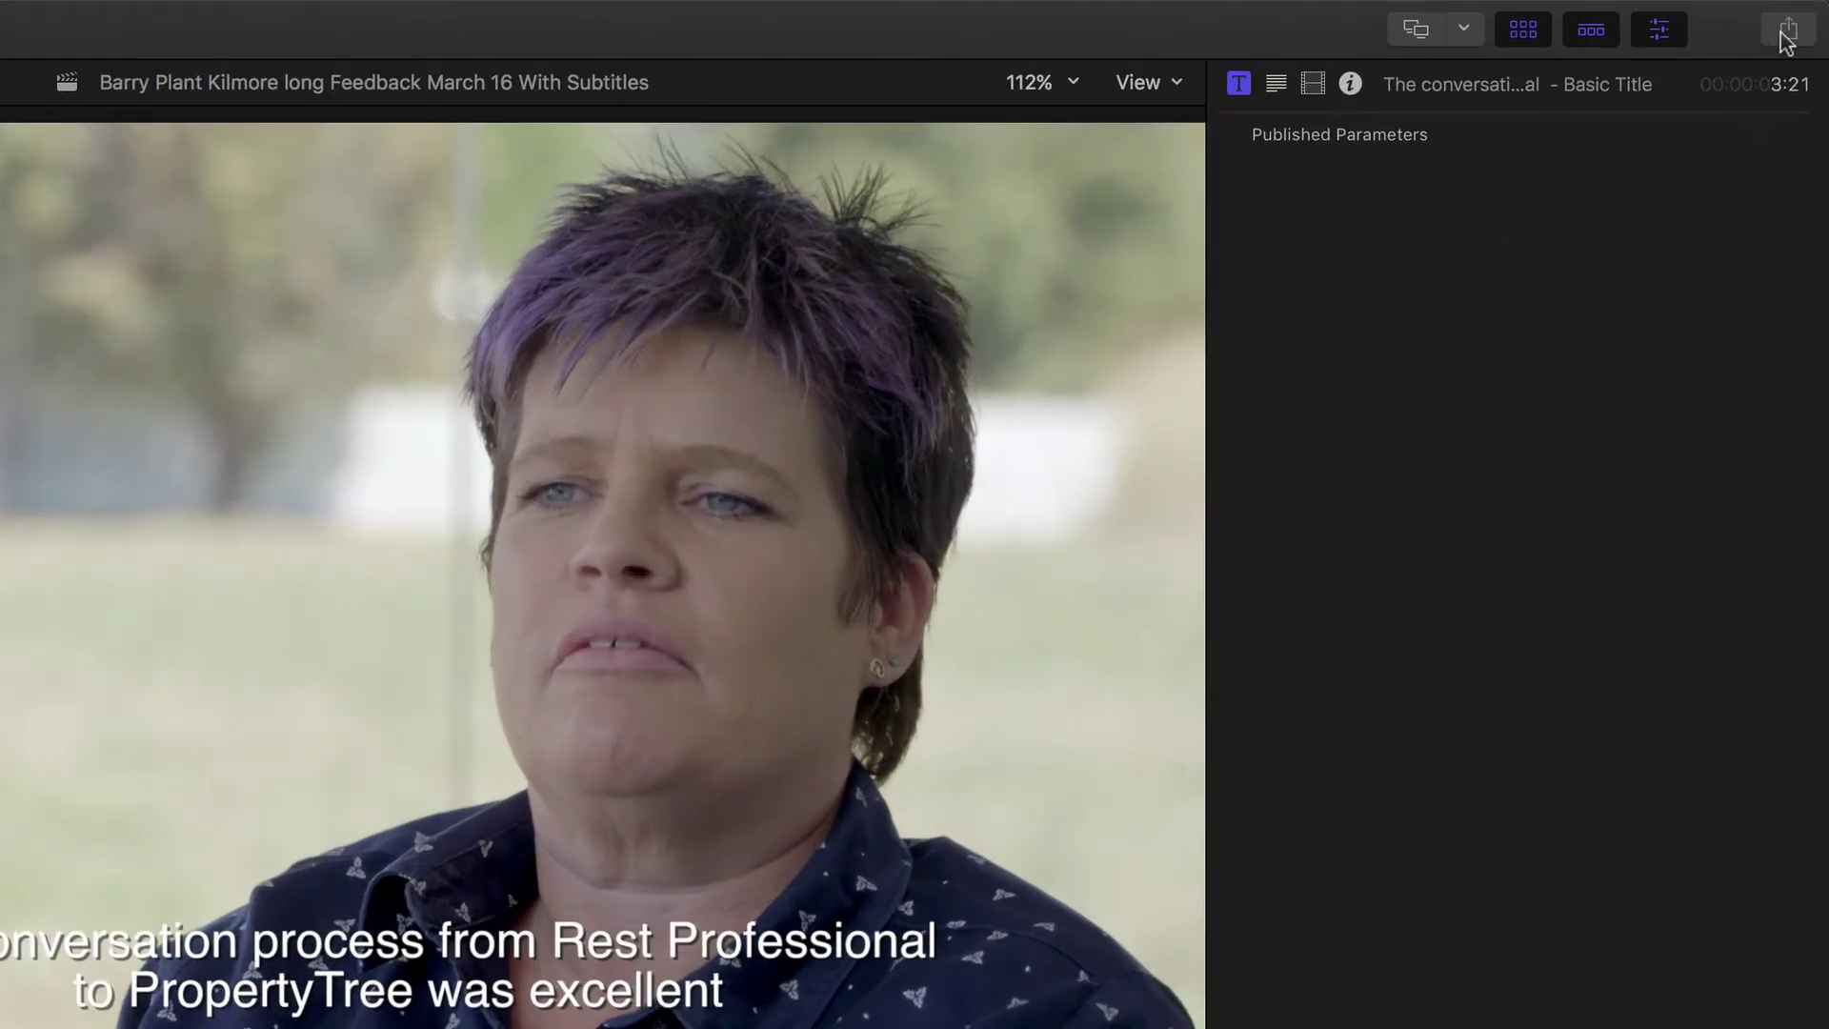
pyautogui.click(1791, 28)
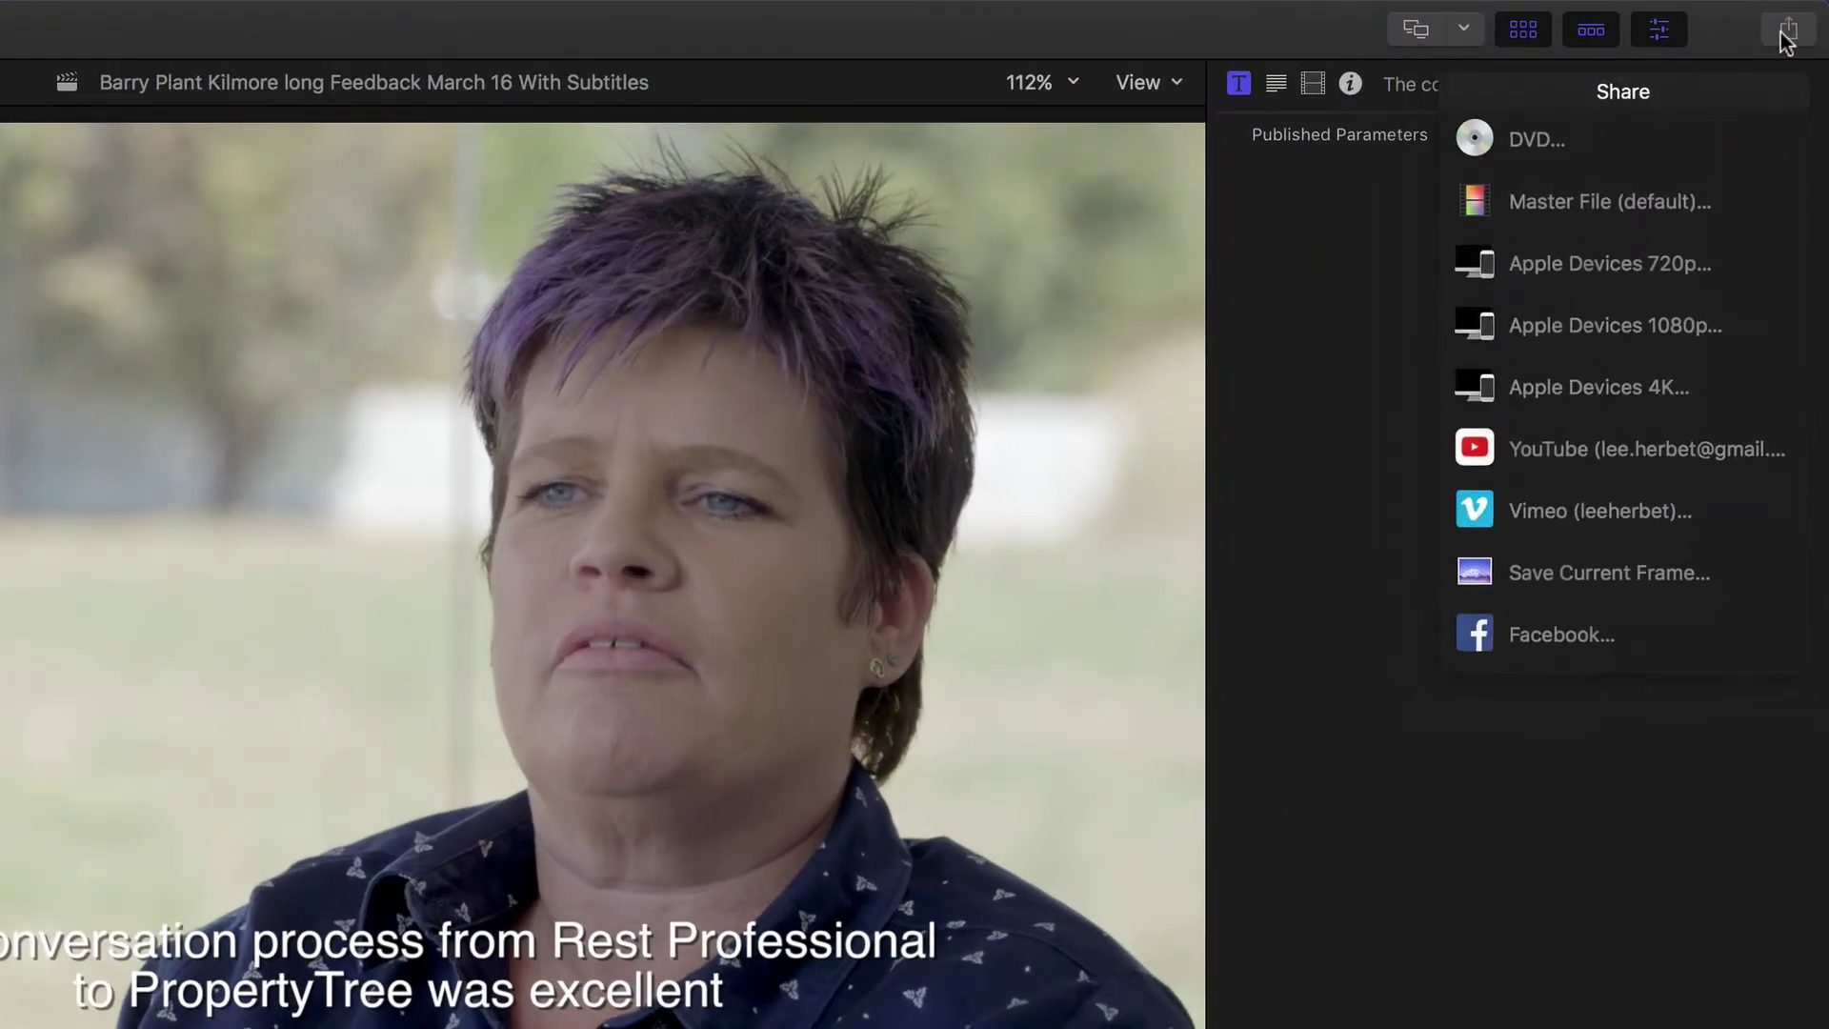
pyautogui.click(1664, 201)
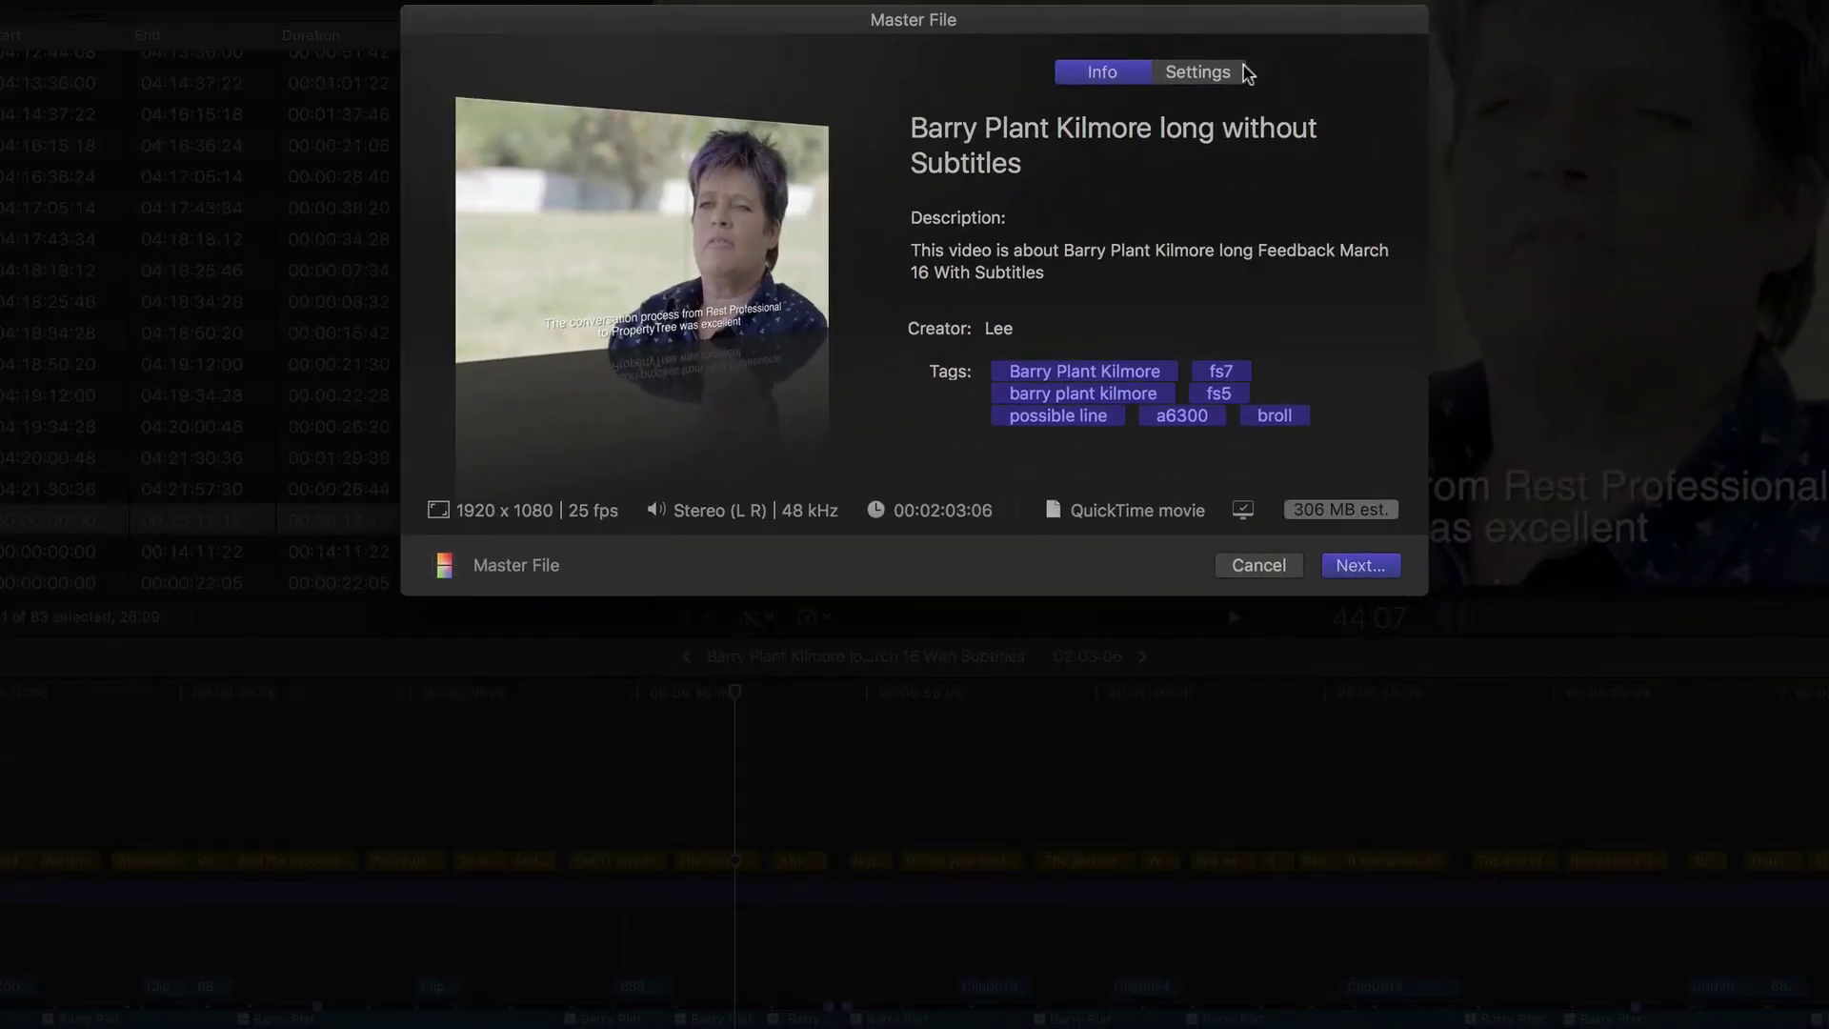
pyautogui.click(1231, 72)
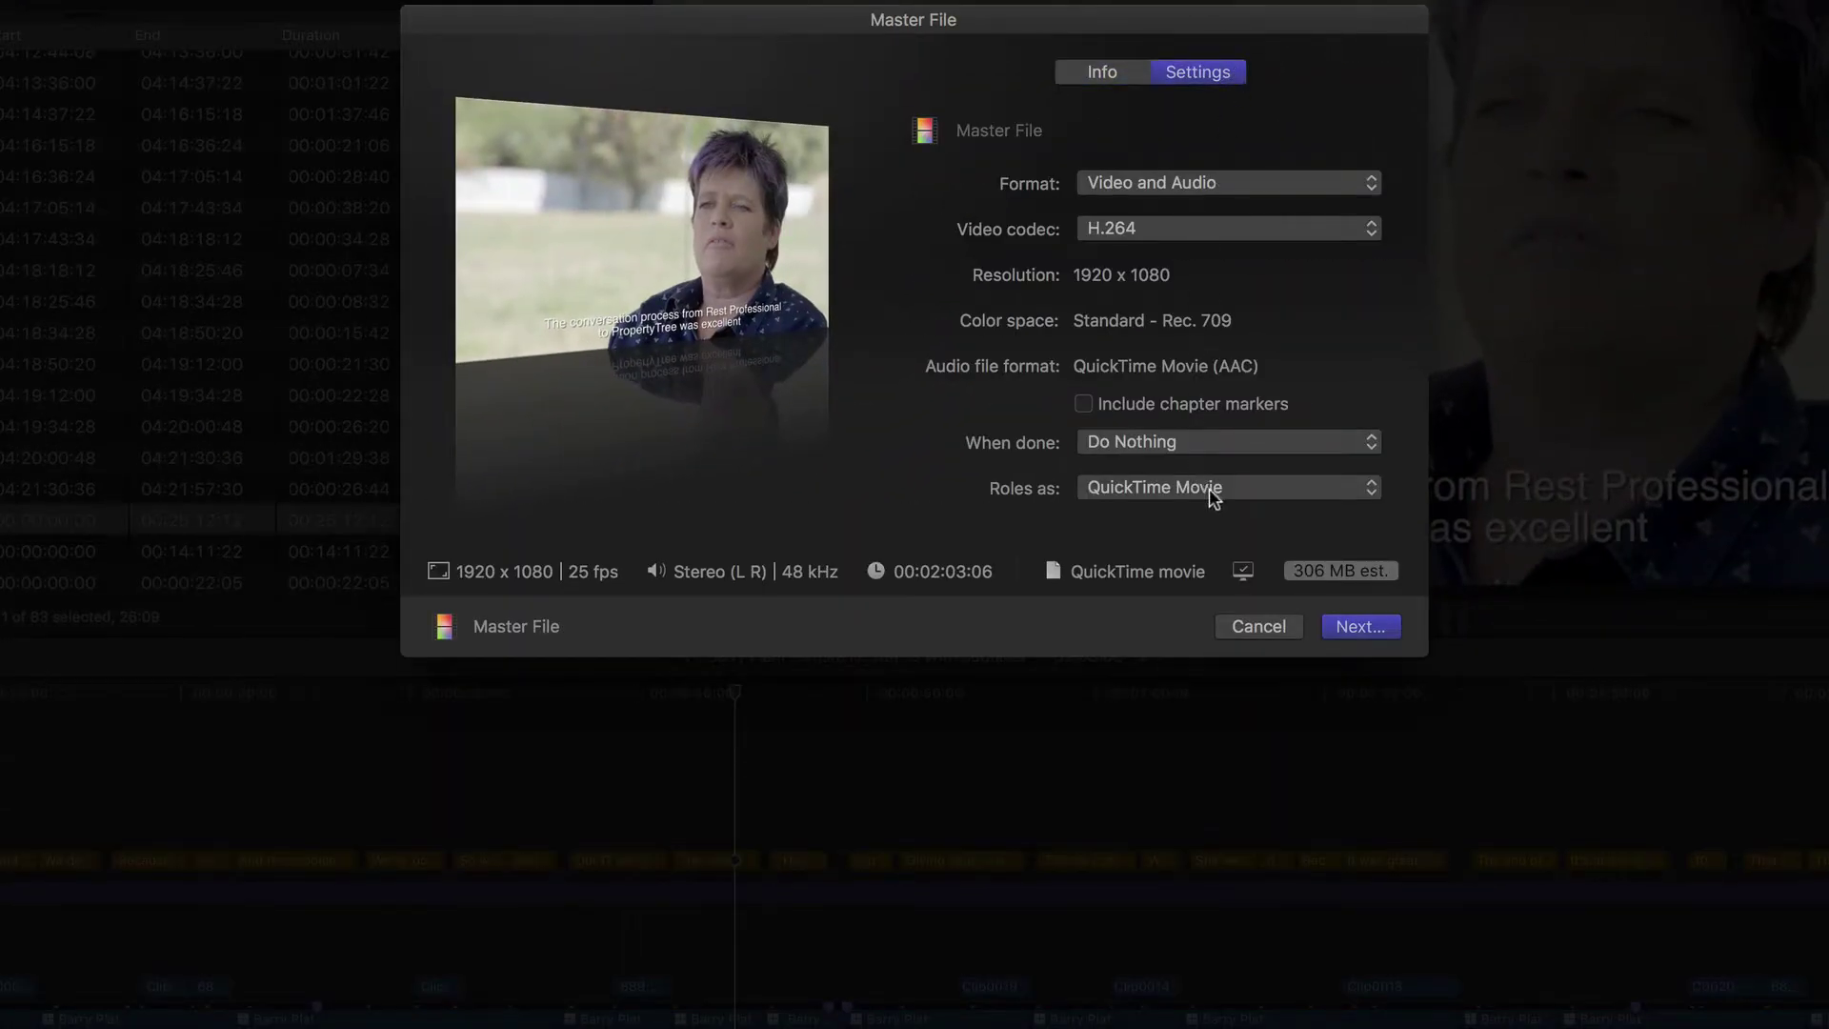
# - Export roles as a Multitrack QuickTime Movie and exclude the Subtitles role from the video track
pyautogui.click(1209, 489)
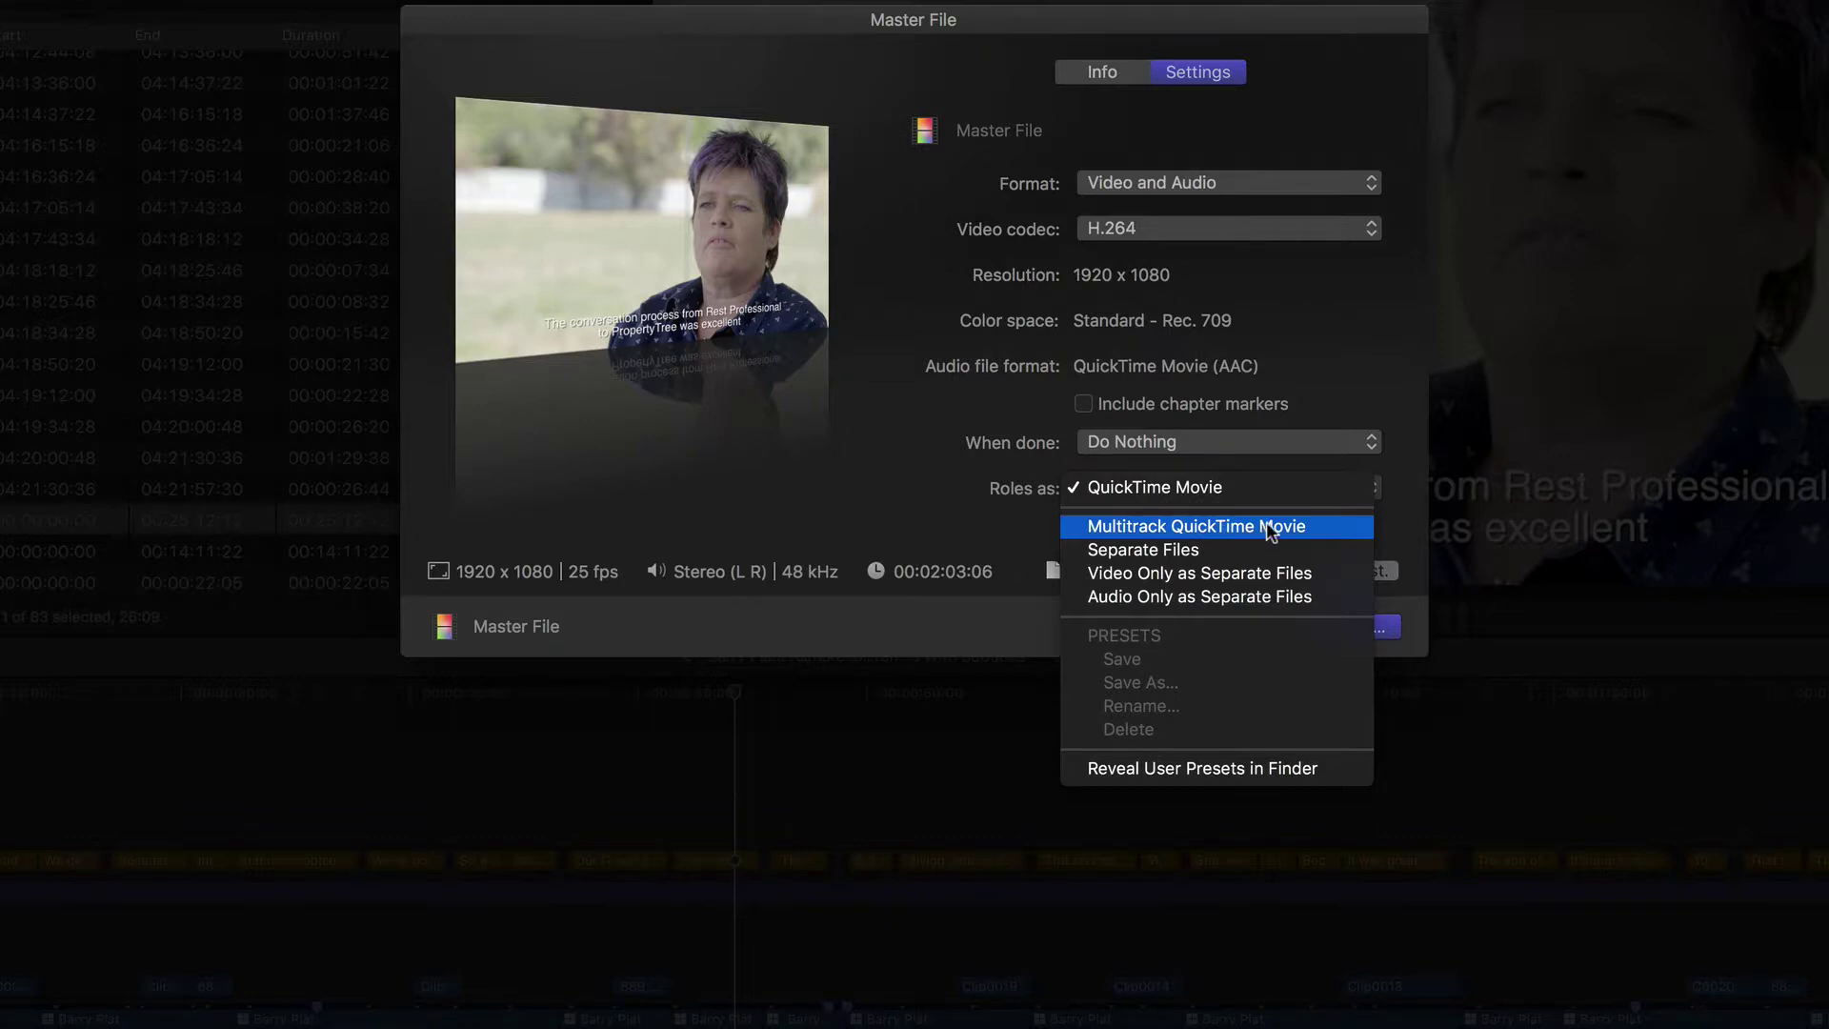
pyautogui.click(1299, 527)
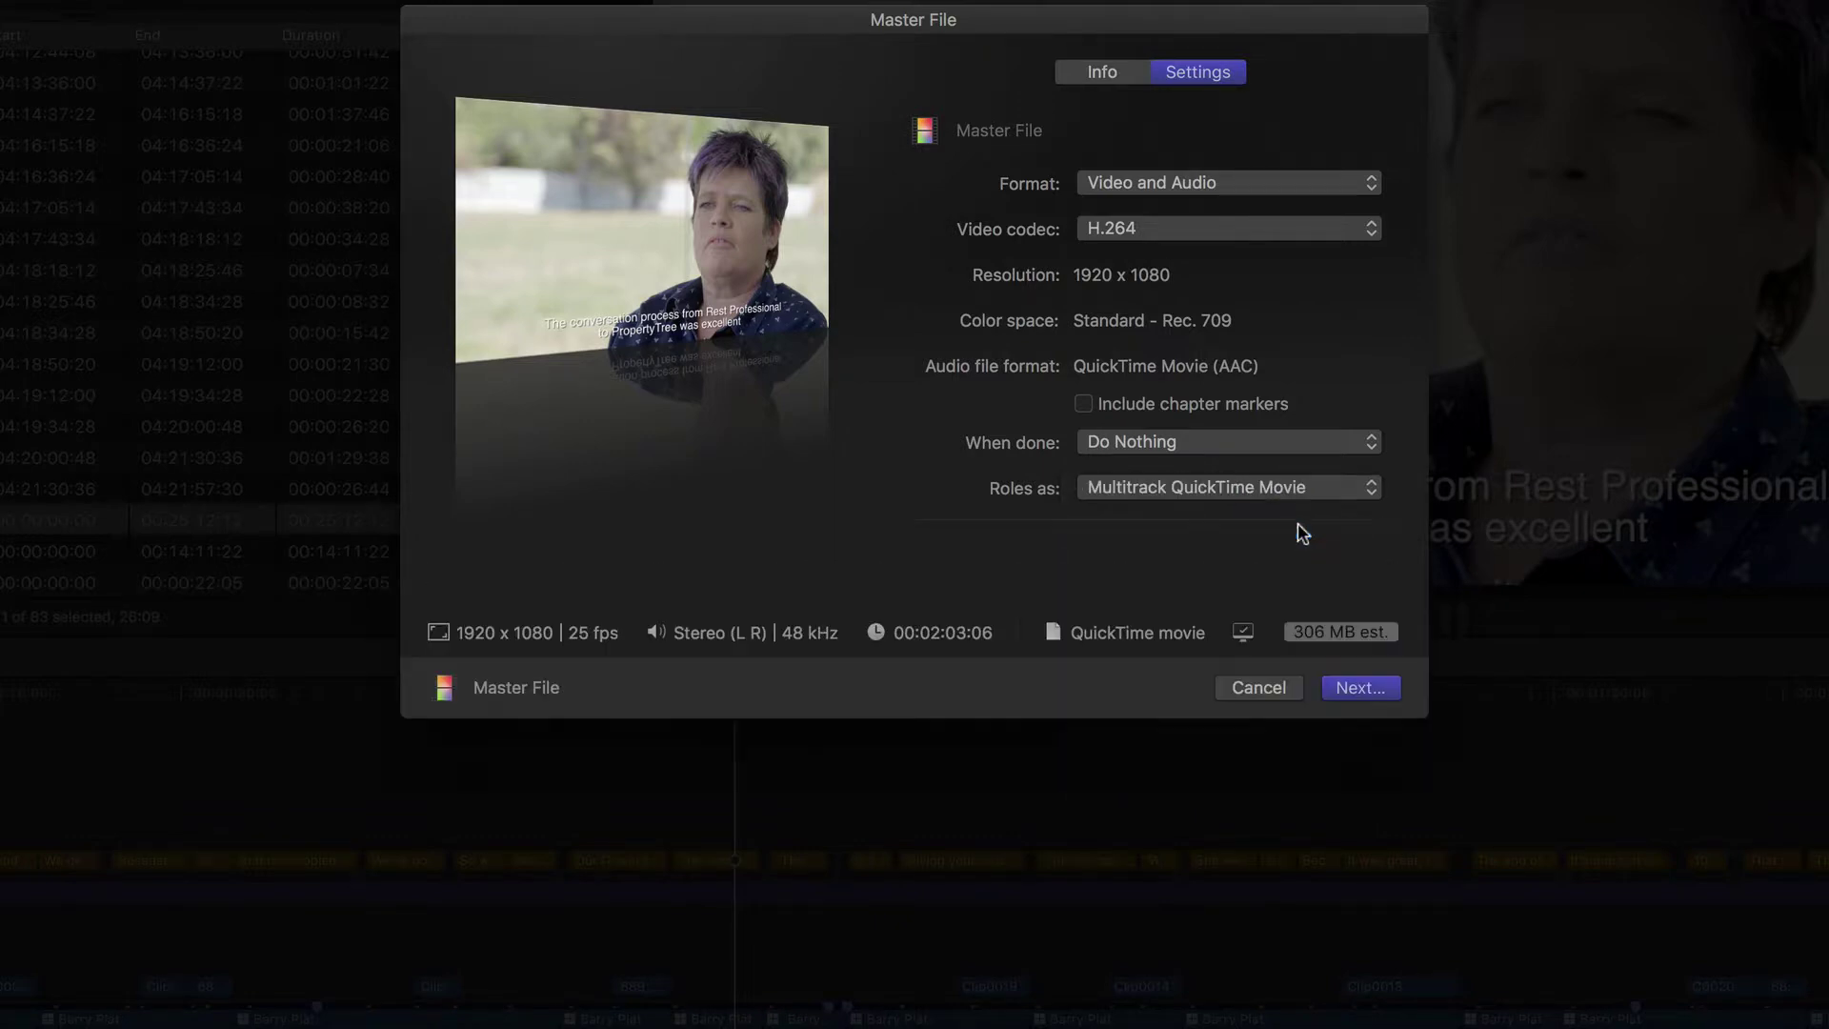
pyautogui.click(1172, 549)
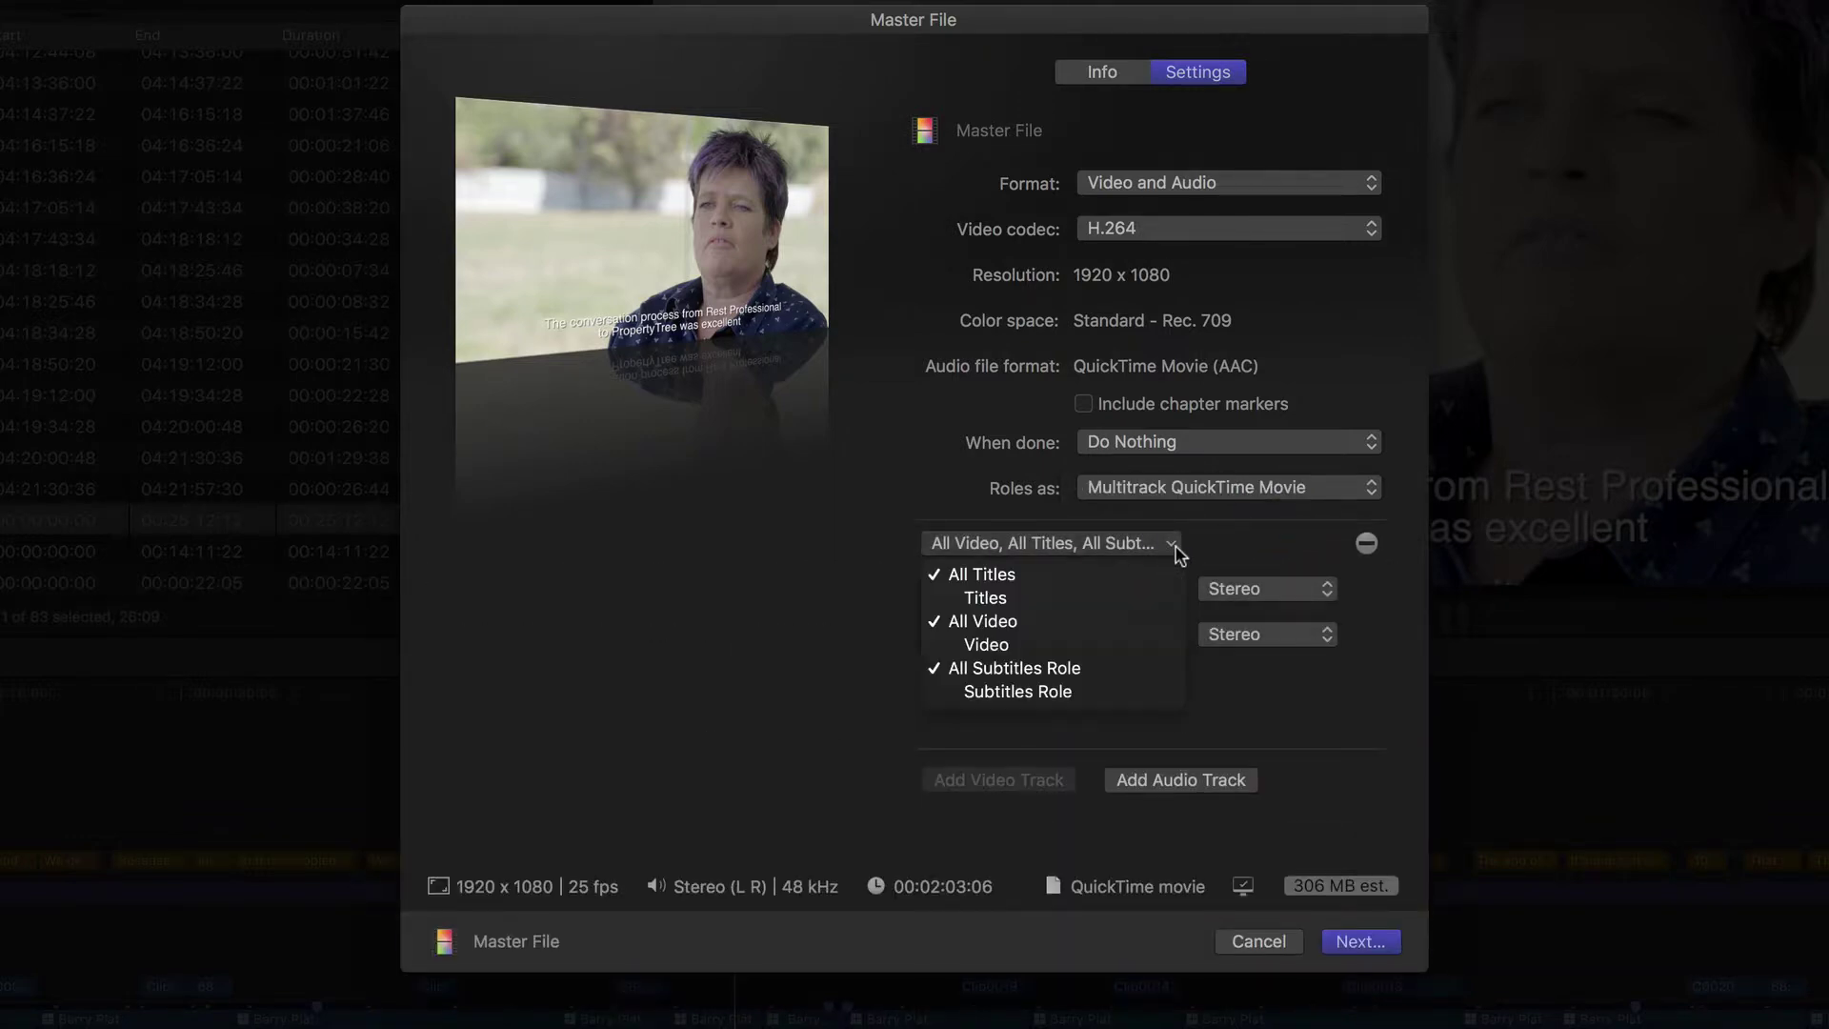
pyautogui.click(1082, 667)
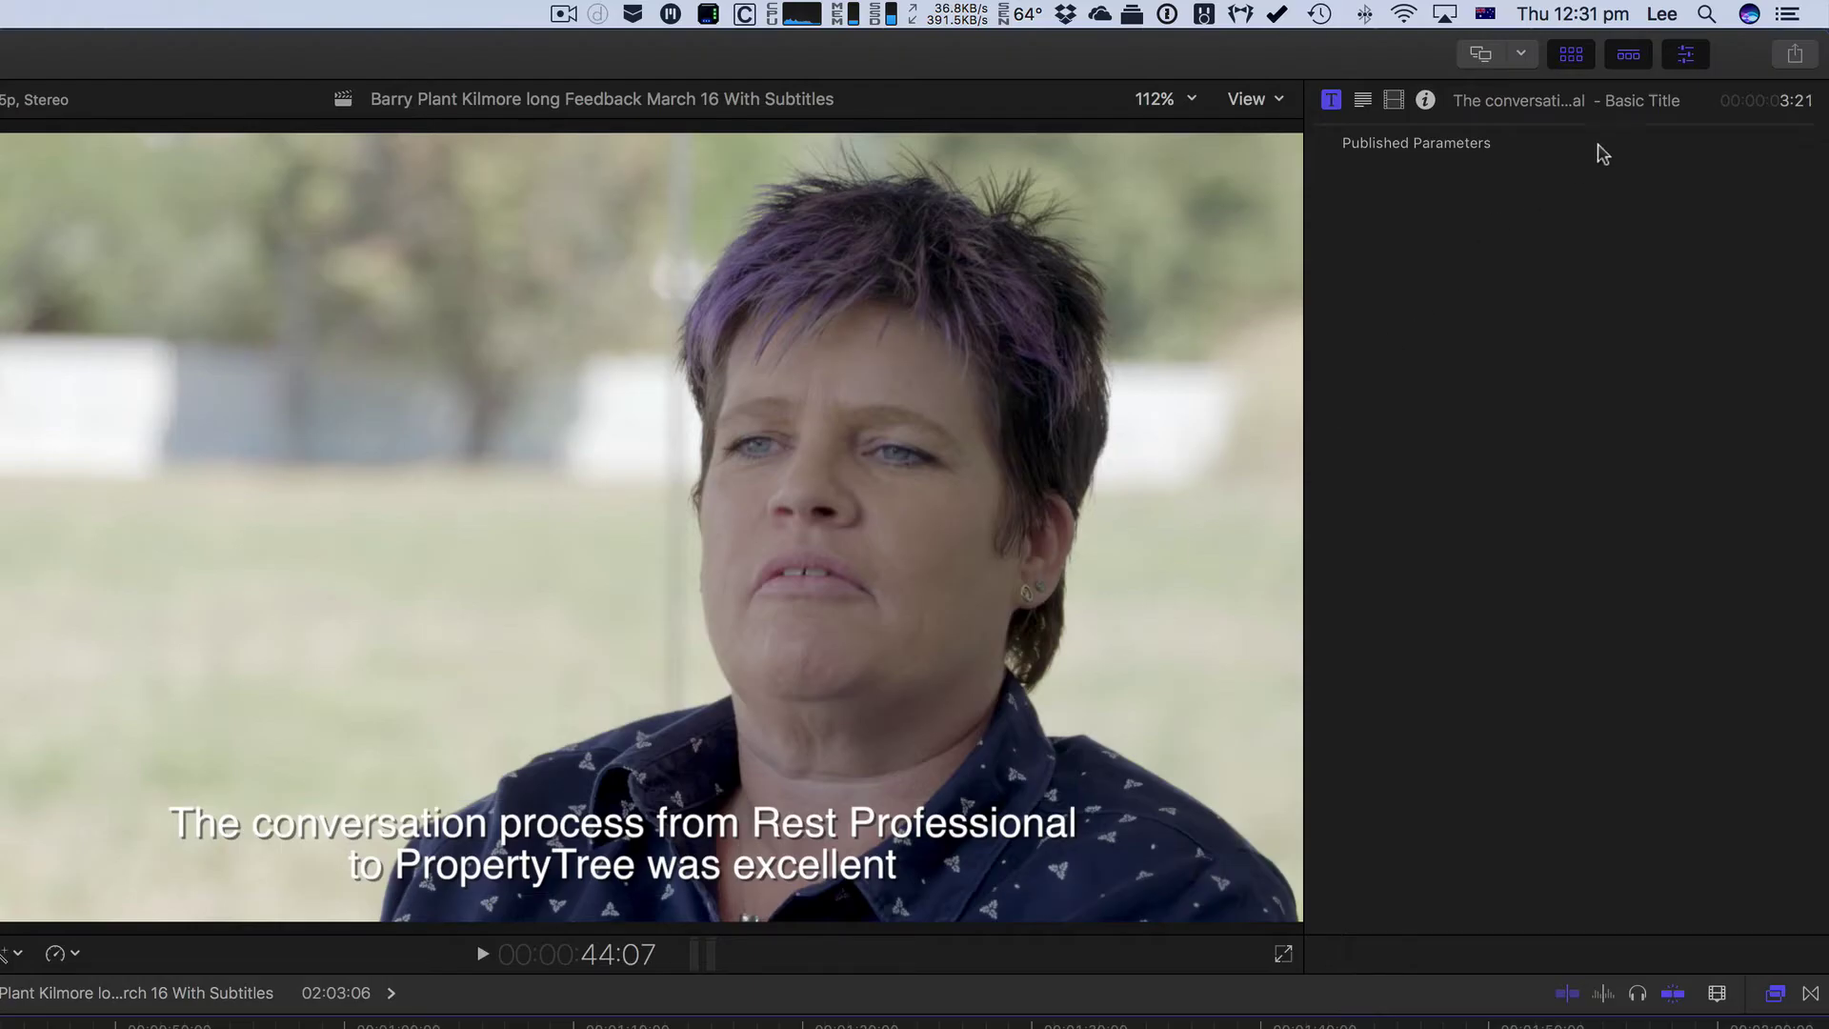
# - Dismiss the Share options and switch to the 'Paul Flynn Property Boys used for demo' project
pyautogui.click(1785, 59)
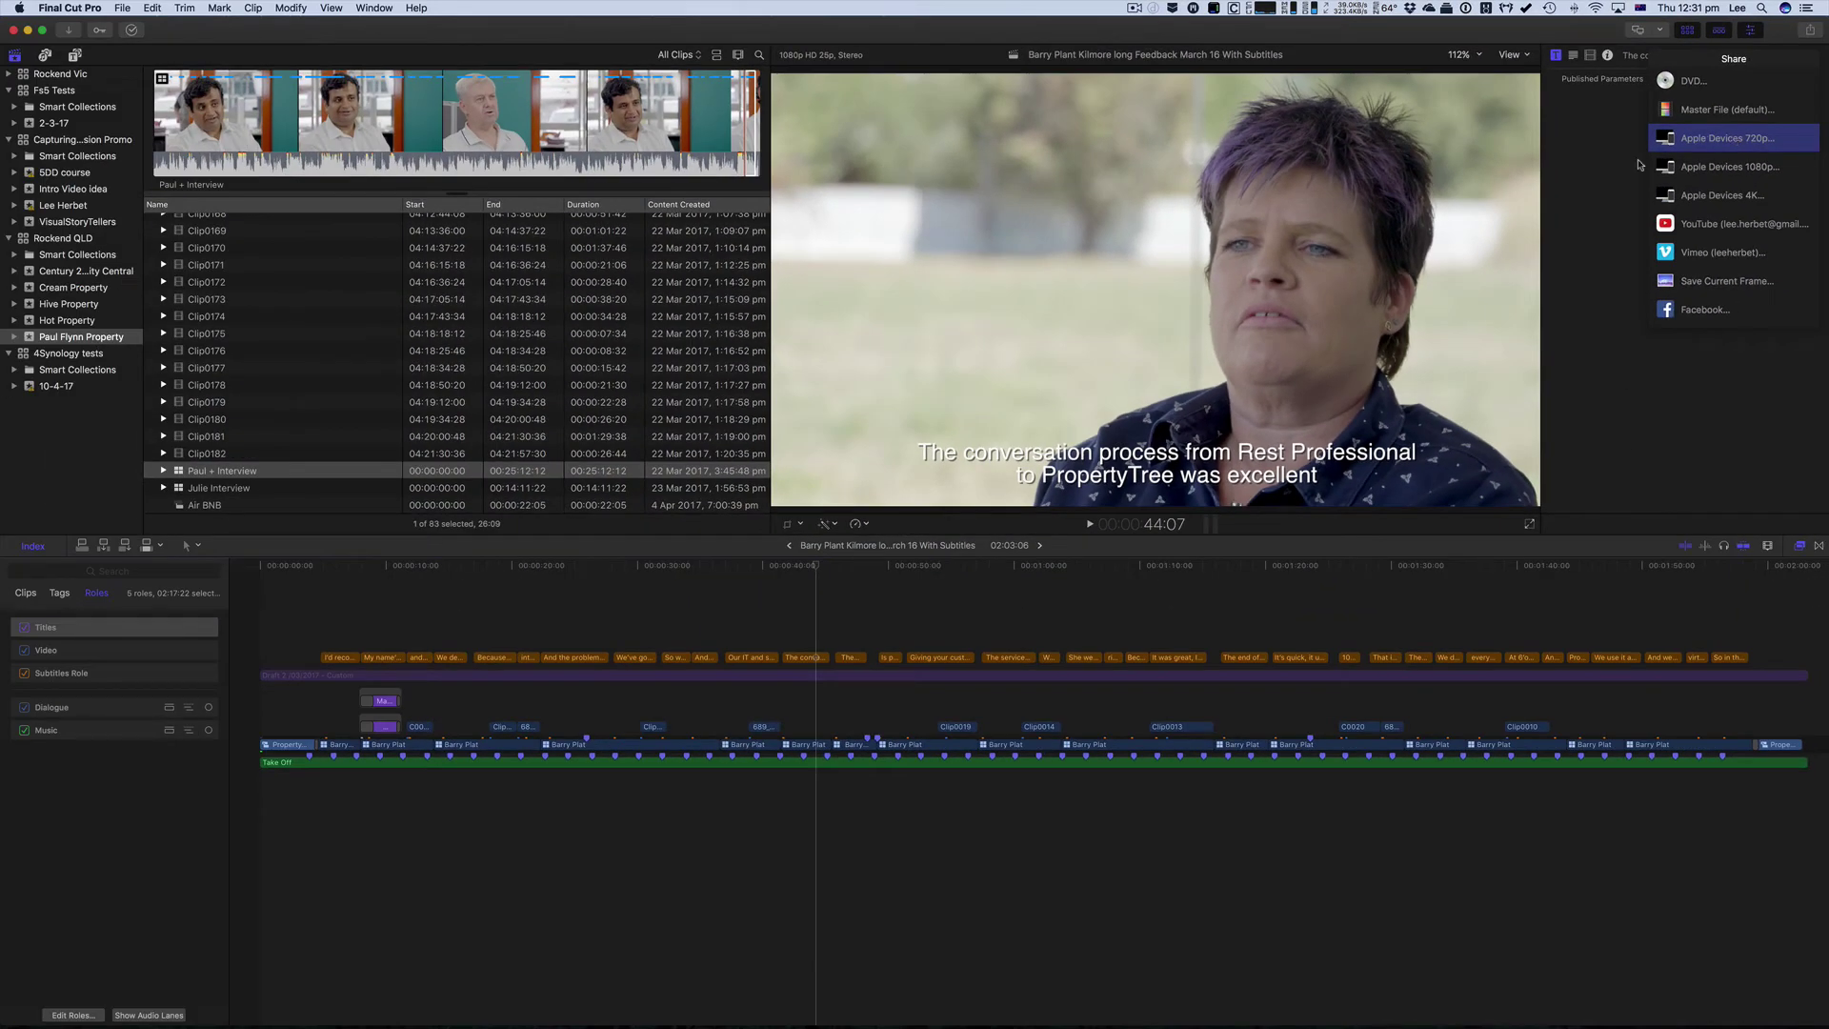
pyautogui.click(1041, 546)
pyautogui.click(1040, 546)
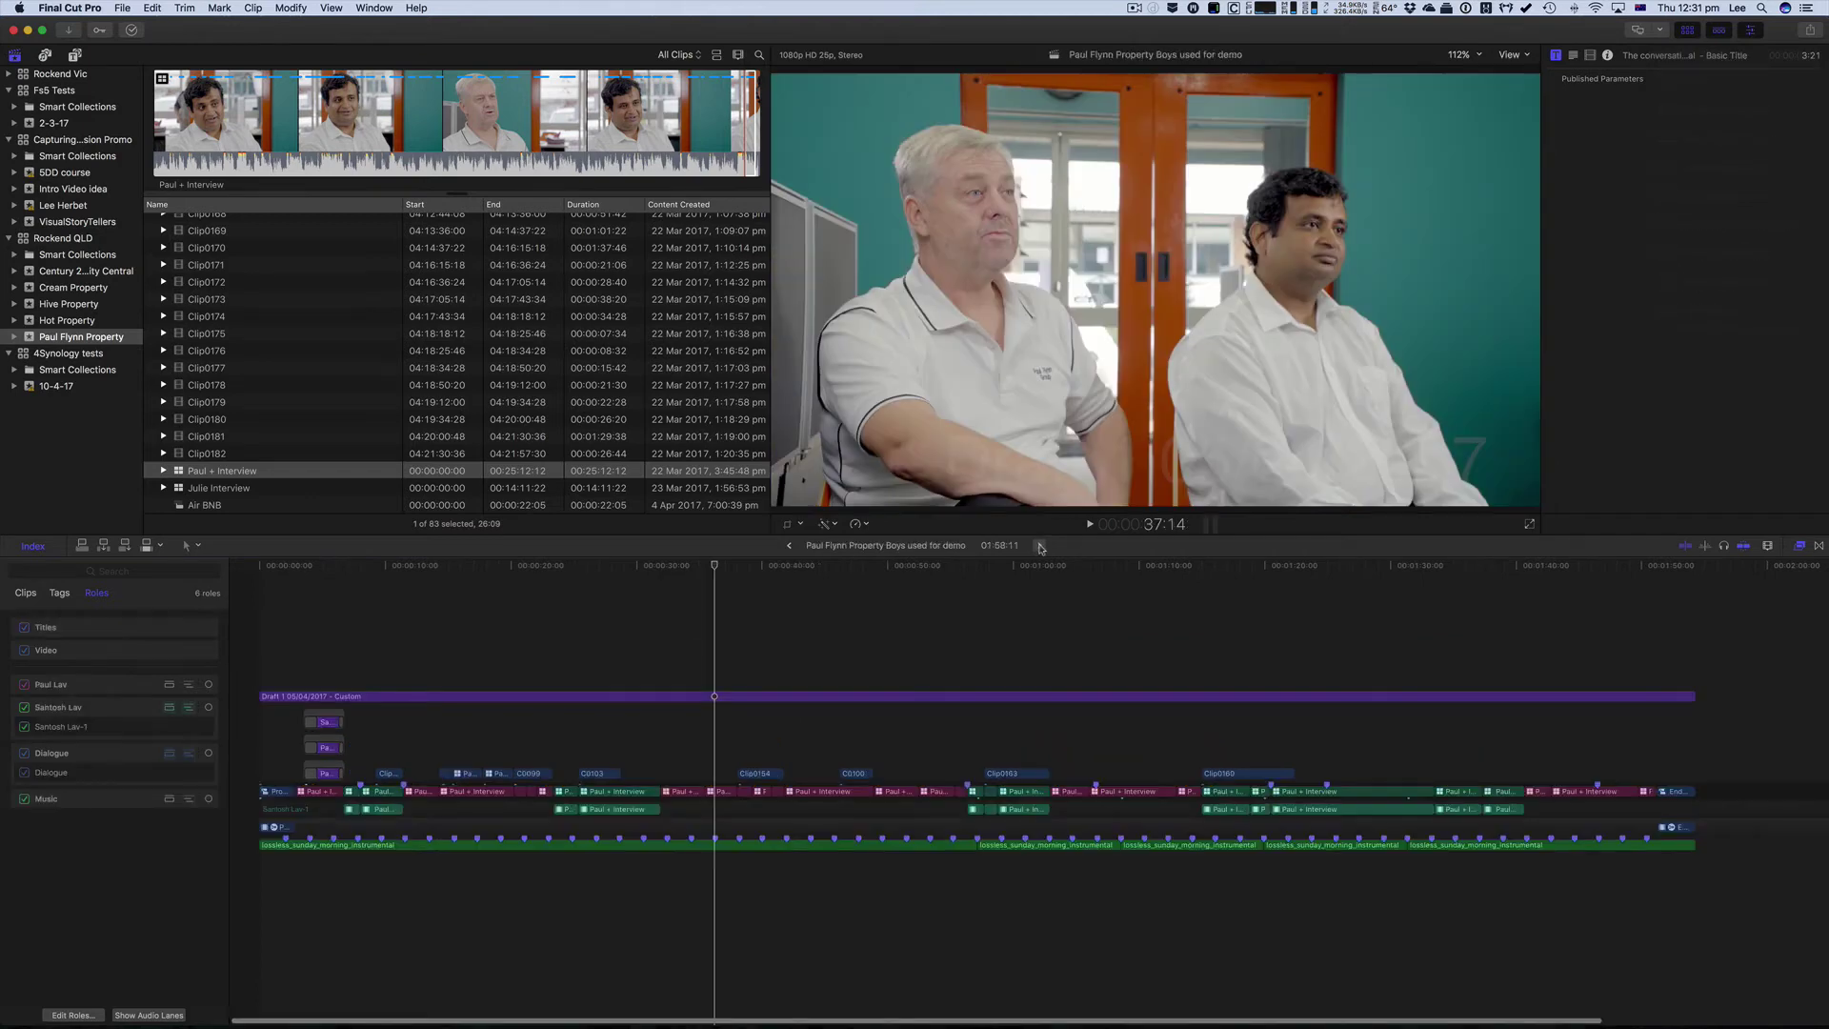